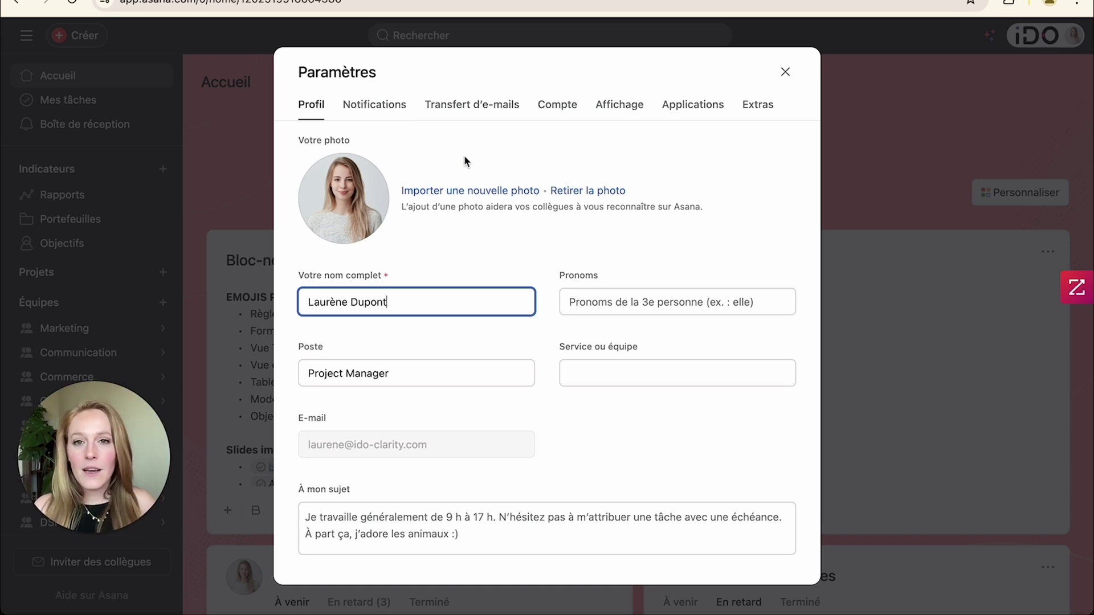
Open the notification settings and expand the project notification options to examine the default for added tasks (Tâches ajoutées)
{"action": "left_click", "coordinate": [380, 110]}
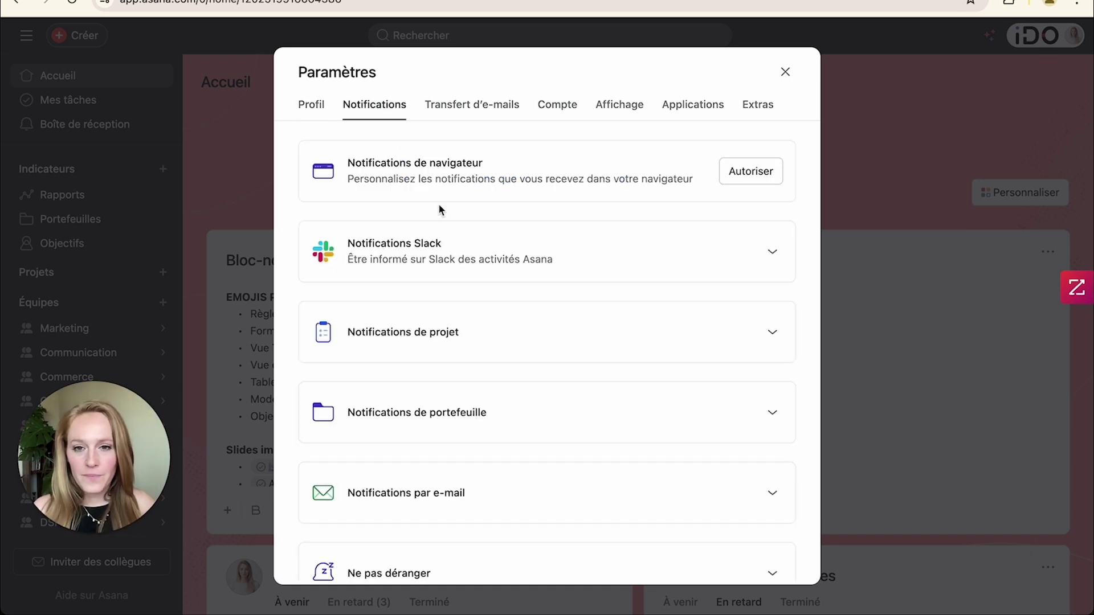
{"action": "scroll", "coordinate": [447, 237], "scroll_direction": "down", "scroll_amount": 1}
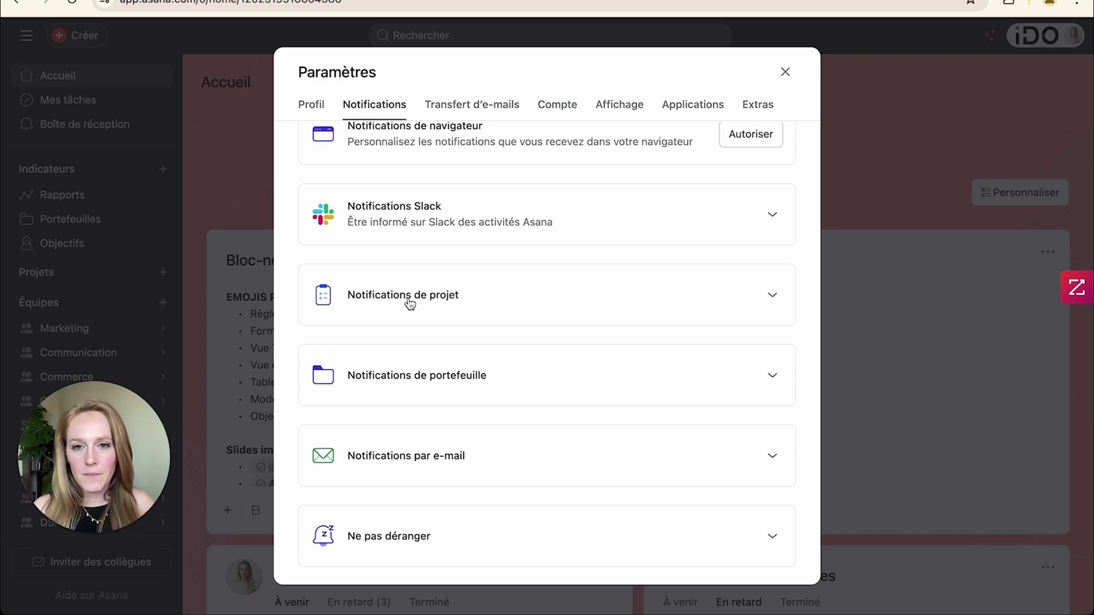
{"action": "left_click", "coordinate": [409, 301]}
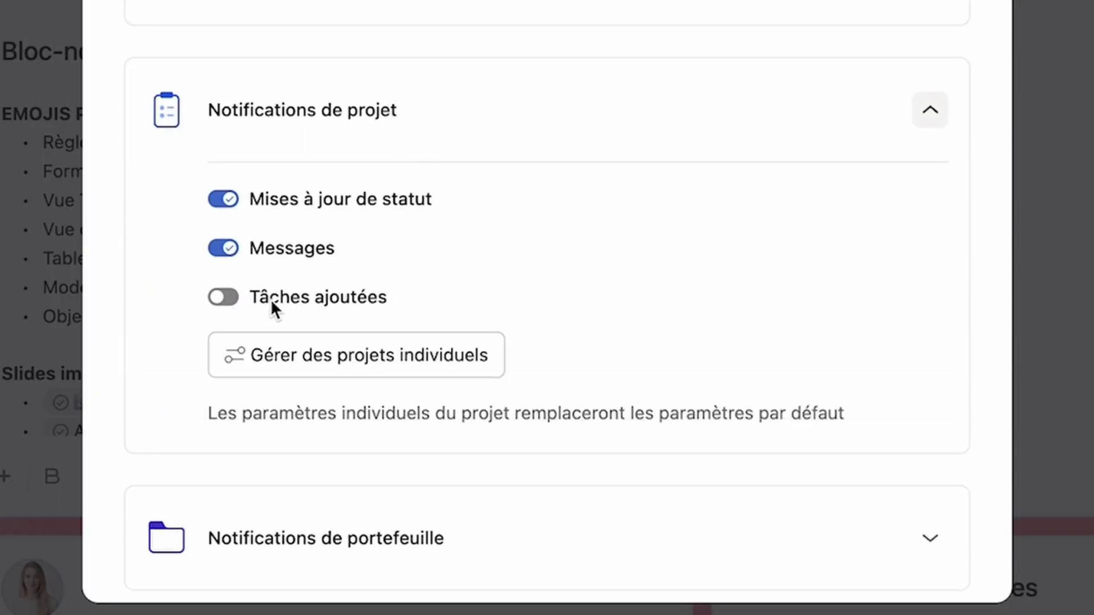
{"action": "left_click_drag", "start_coordinate": [252, 299], "coordinate": [334, 307]}
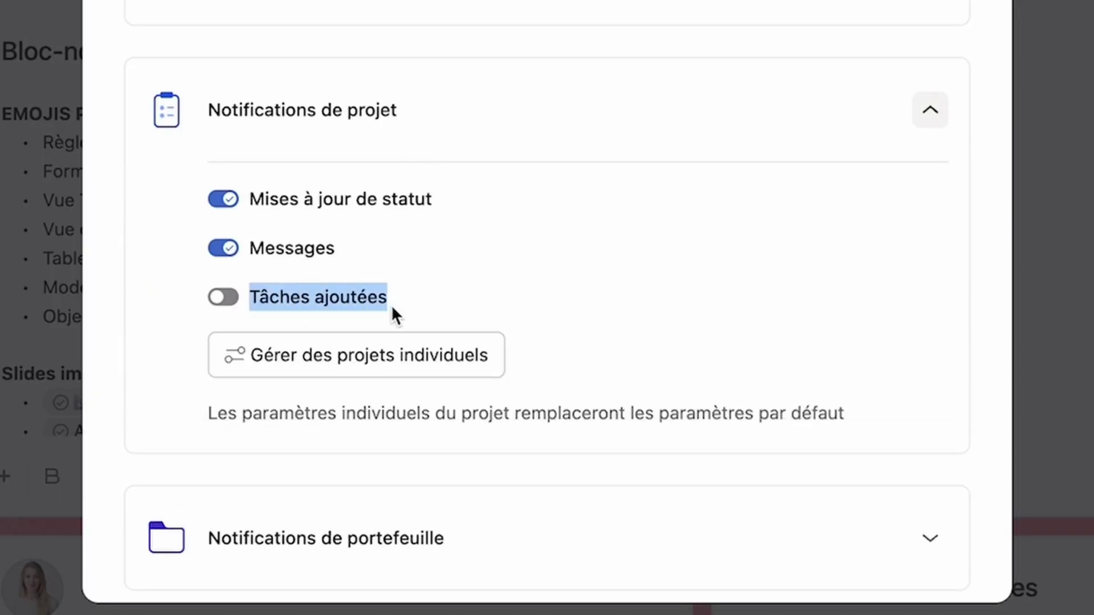
{"action": "scroll", "coordinate": [414, 287], "scroll_direction": "down", "scroll_amount": 2}
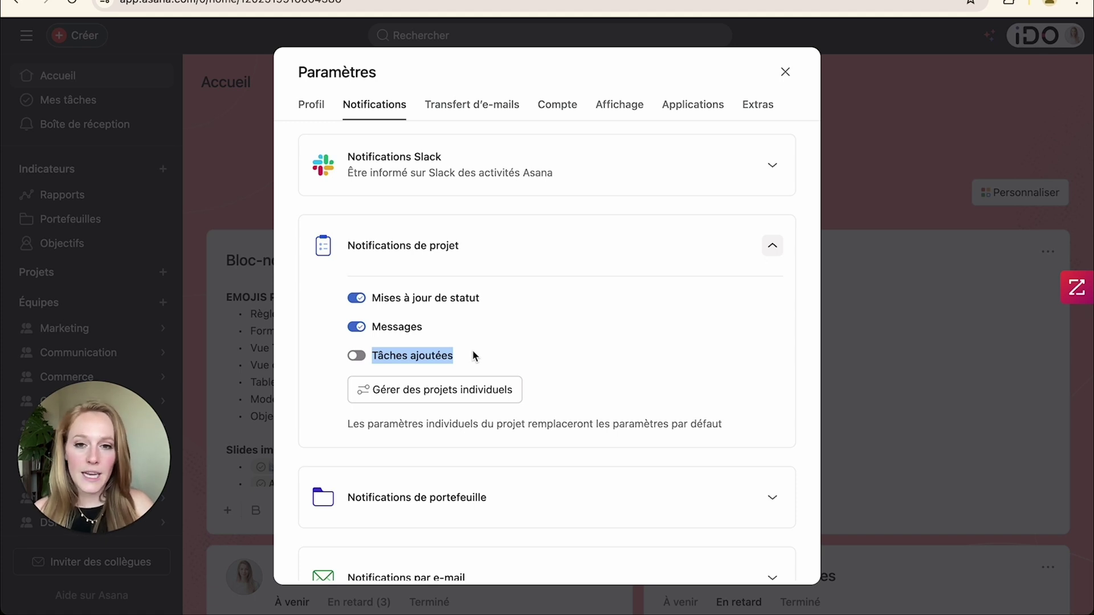
Switch the default project notification for added tasks (Tâches ajoutées) on and back off
{"action": "left_click", "coordinate": [473, 350]}
{"action": "left_click", "coordinate": [392, 357]}
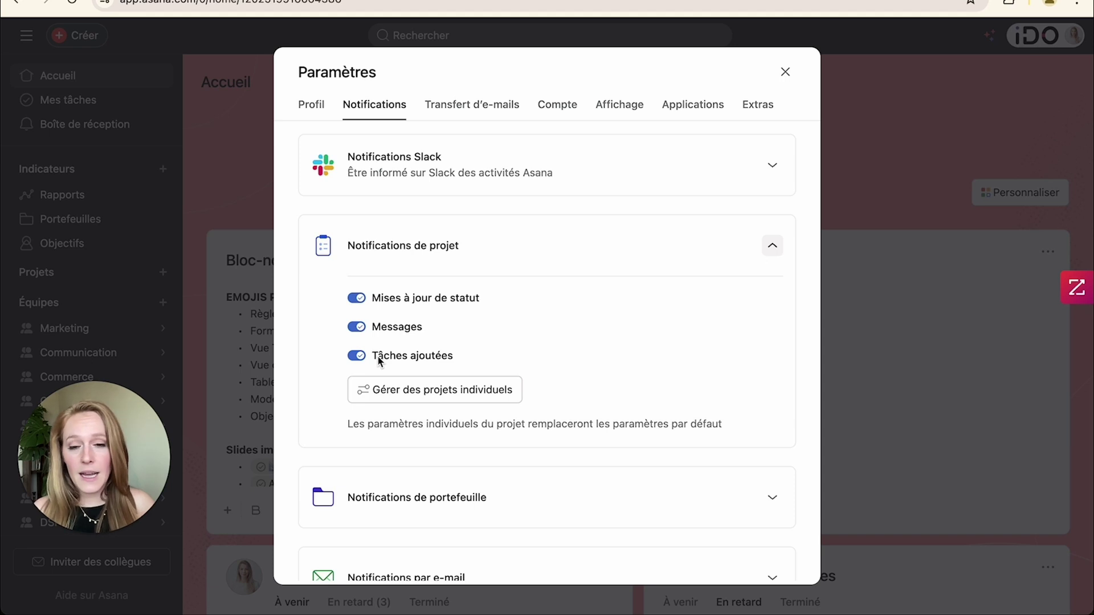
{"action": "left_click", "coordinate": [358, 358]}
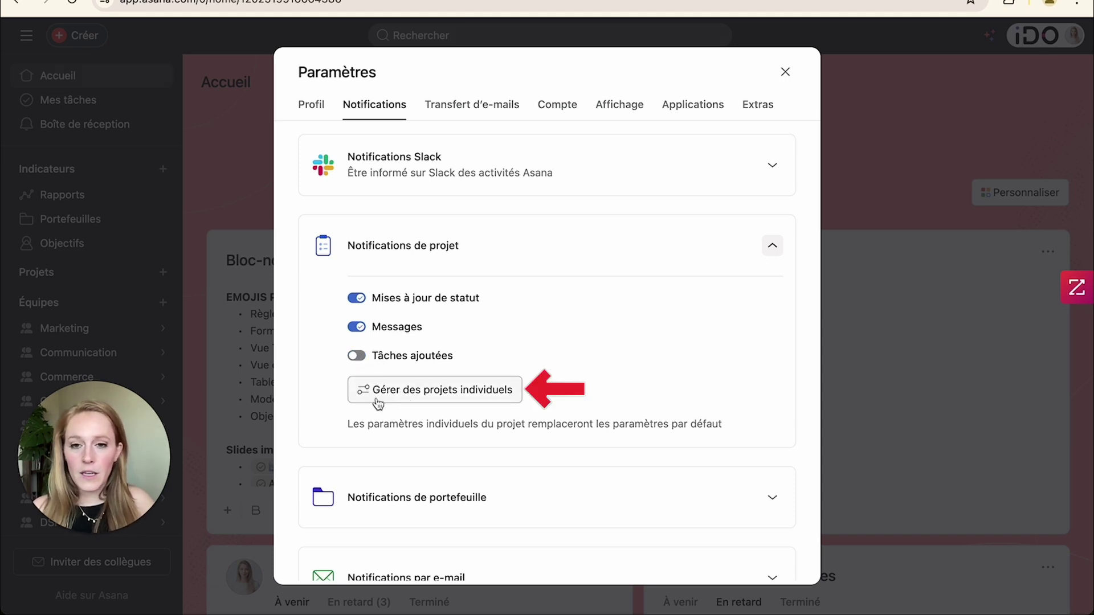
Enable added-task notifications (Tâches ajoutées) for the Salon Nice project only, and close the individual project notification settings
{"action": "left_click", "coordinate": [473, 395]}
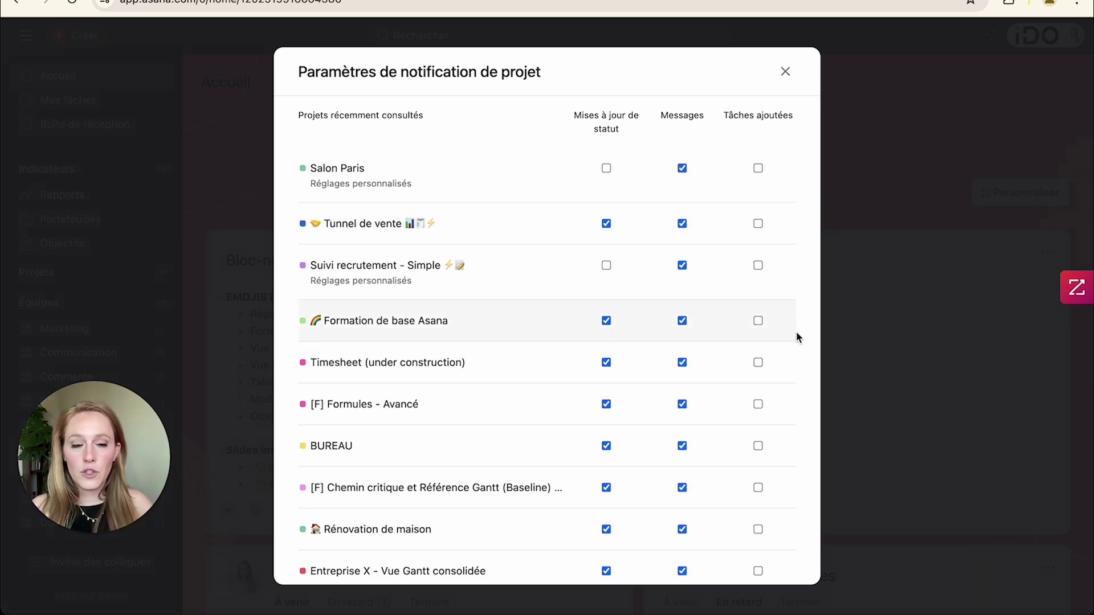
{"action": "scroll", "coordinate": [797, 336], "scroll_direction": "down", "scroll_amount": 2}
{"action": "scroll", "coordinate": [796, 336], "scroll_direction": "down", "scroll_amount": 5}
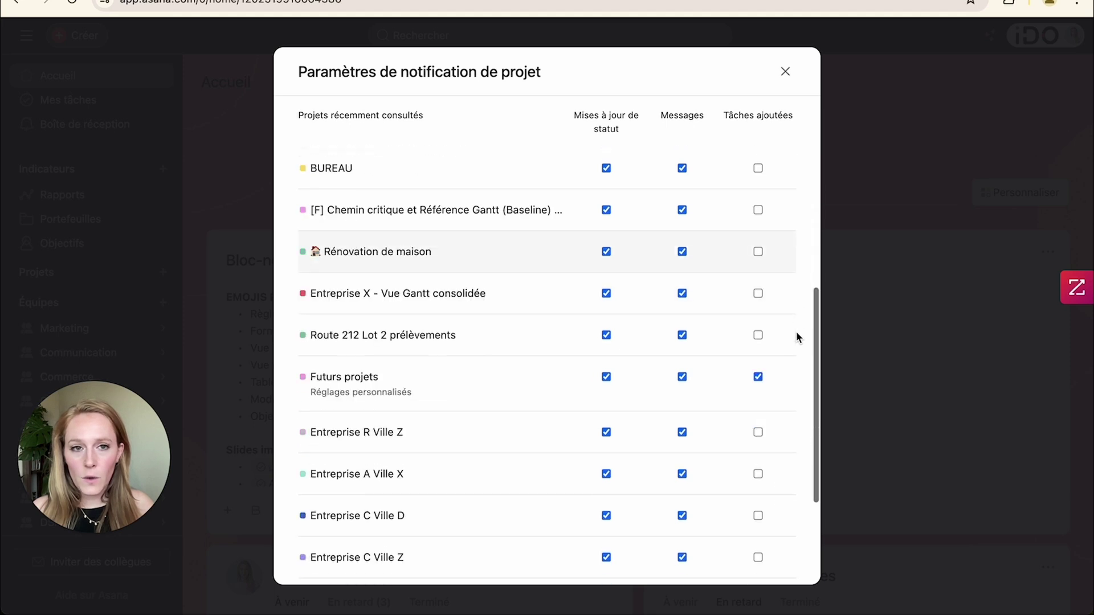
{"action": "scroll", "coordinate": [758, 374], "scroll_direction": "down", "scroll_amount": 5}
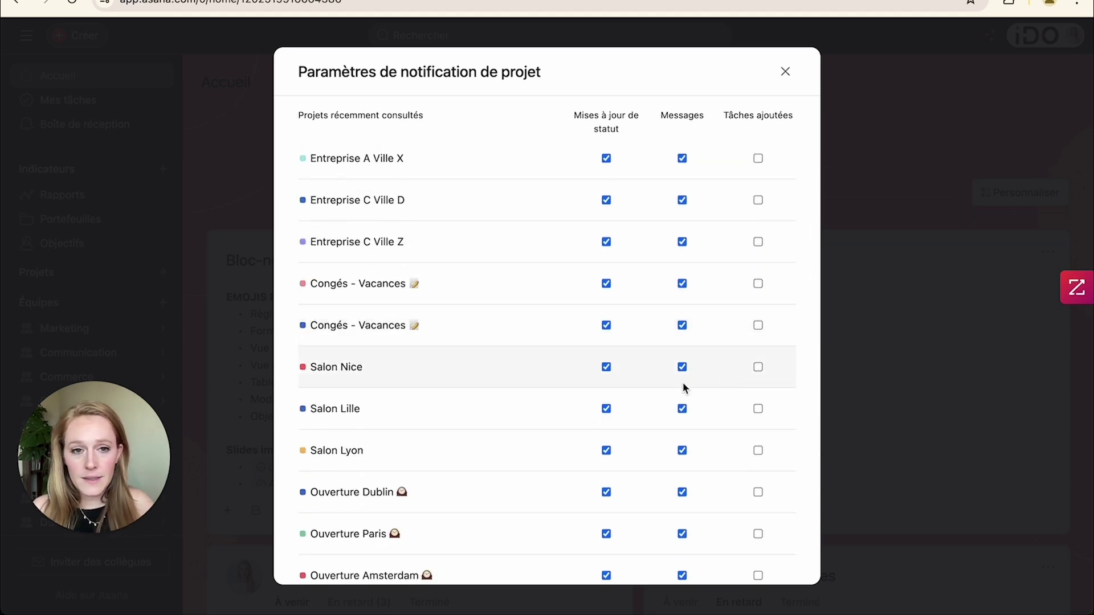
{"action": "left_click", "coordinate": [759, 368]}
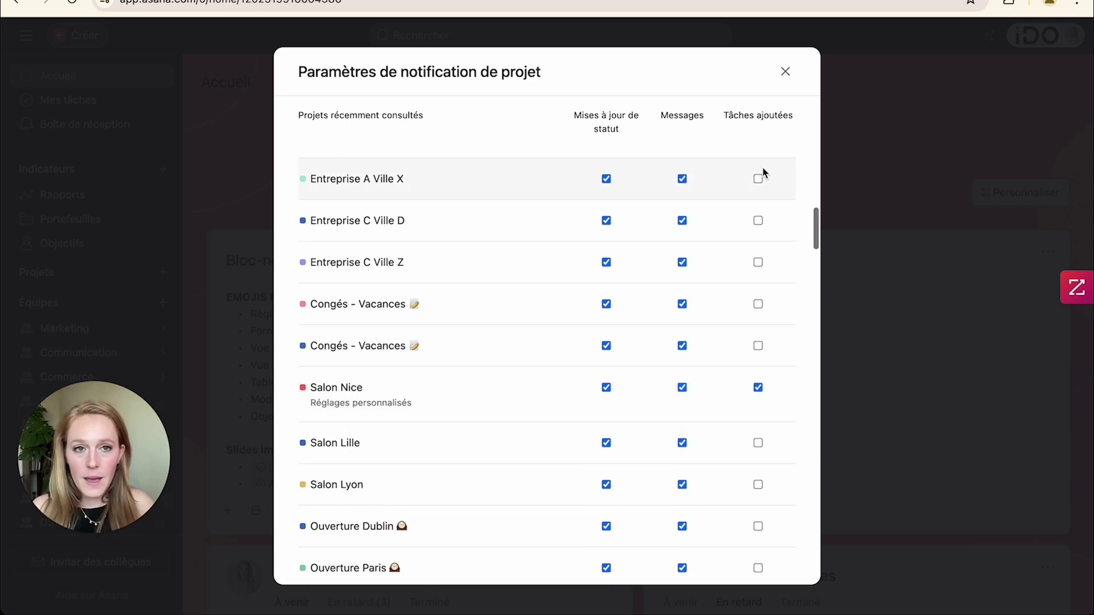
{"action": "left_click", "coordinate": [785, 72]}
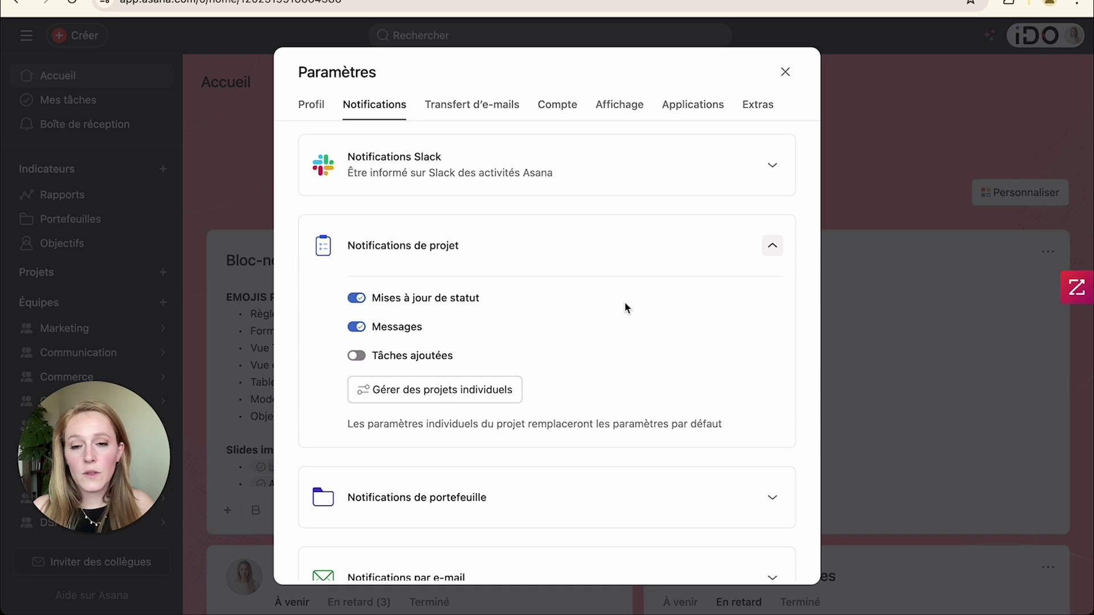
Expand the email notification settings and review the activity, mentions, daily summary and weekly report options
{"action": "left_click_drag", "start_coordinate": [374, 361], "coordinate": [460, 366]}
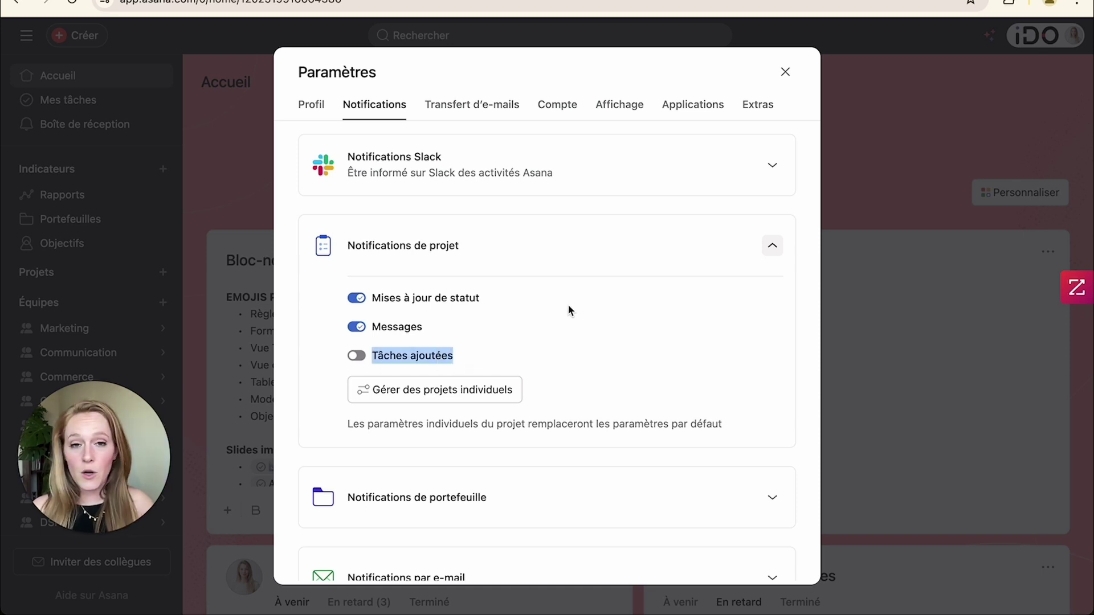
{"action": "scroll", "coordinate": [570, 310], "scroll_direction": "down", "scroll_amount": 3}
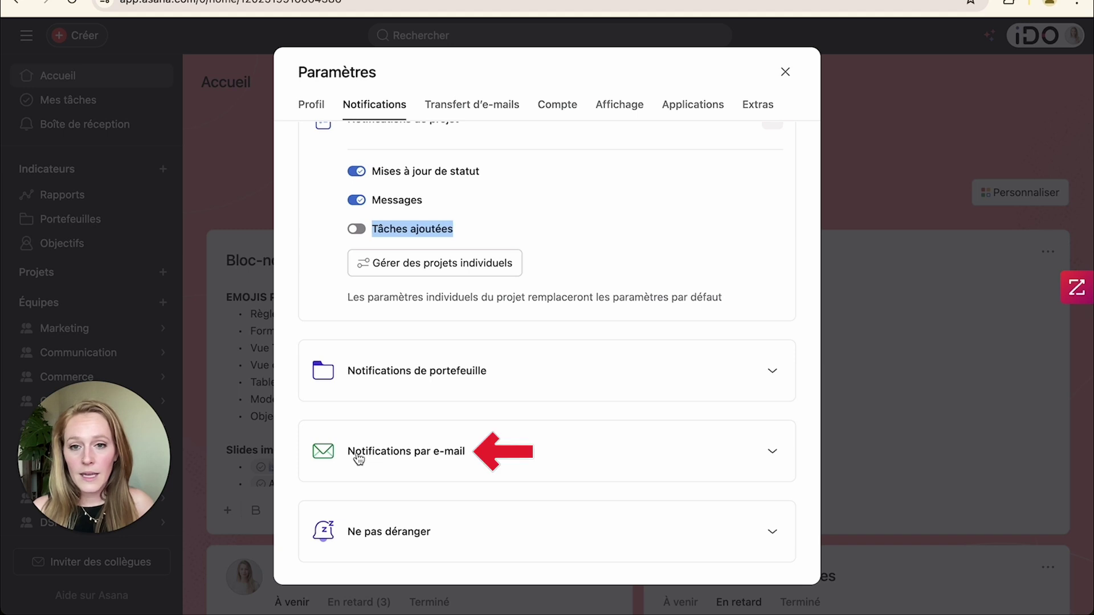
{"action": "left_click", "coordinate": [452, 458]}
{"action": "scroll", "coordinate": [504, 446], "scroll_direction": "down", "scroll_amount": 2}
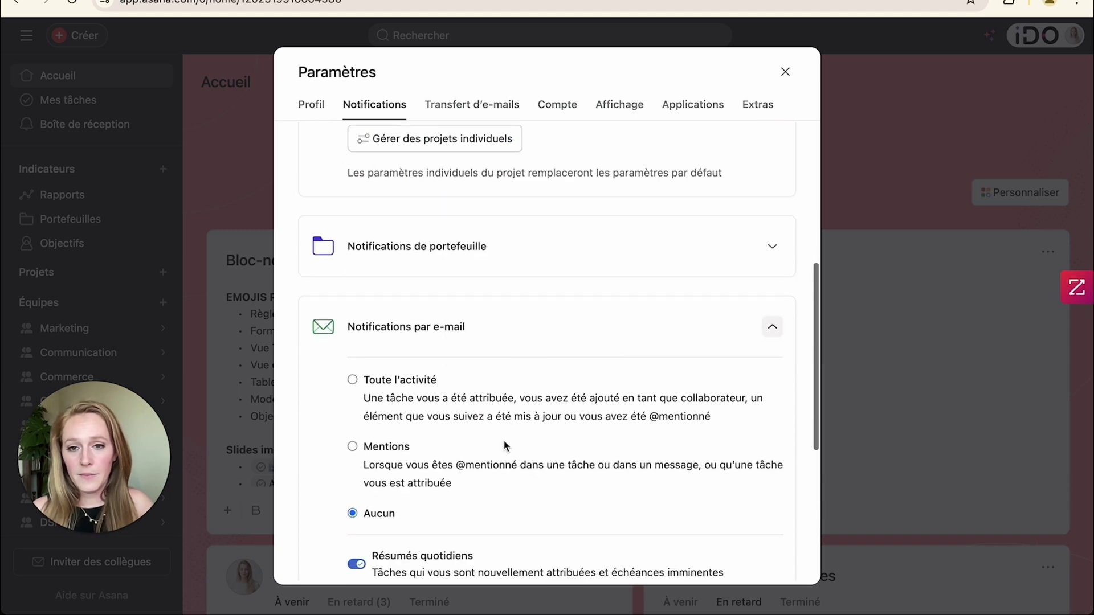
{"action": "scroll", "coordinate": [504, 446], "scroll_direction": "down", "scroll_amount": 3}
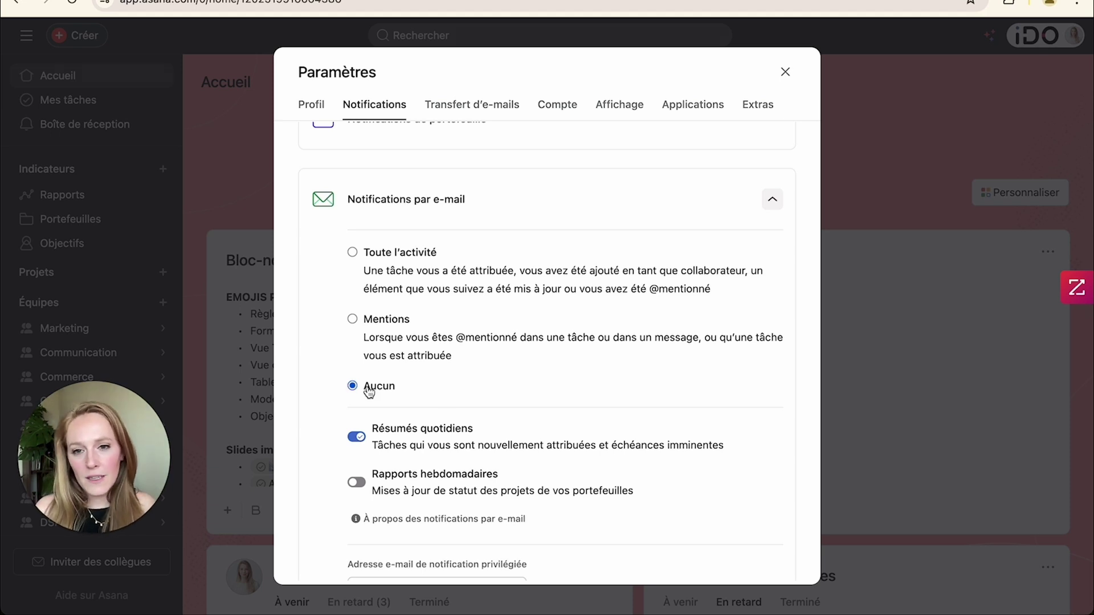
{"action": "scroll", "coordinate": [415, 385], "scroll_direction": "down", "scroll_amount": 2}
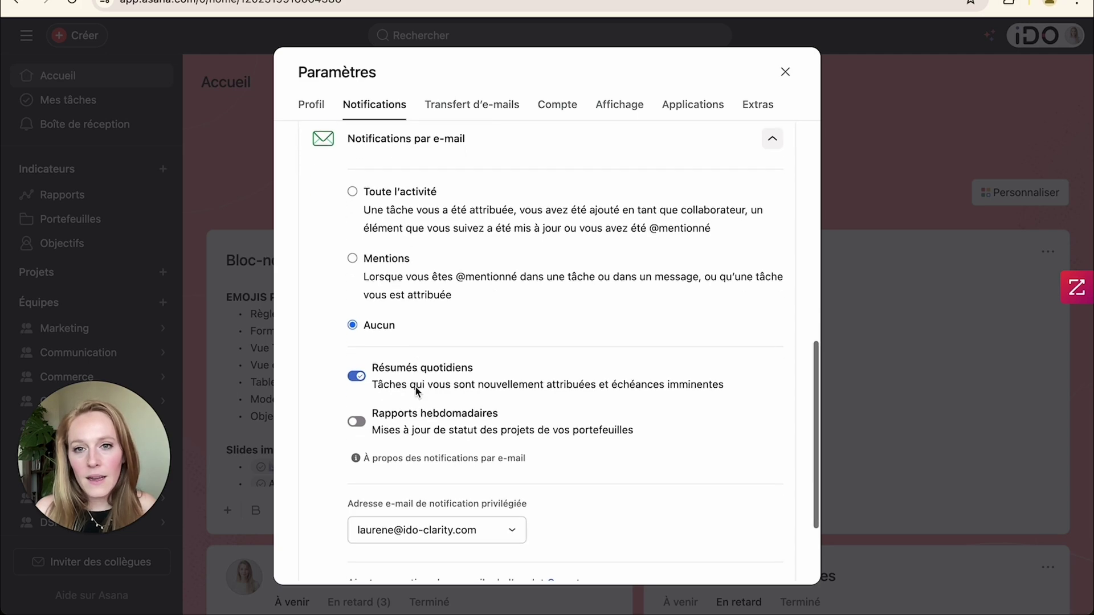
Leave the daily summary emails (Résumés quotidiens) switched on and close the settings
{"action": "left_click_drag", "start_coordinate": [372, 430], "coordinate": [409, 430]}
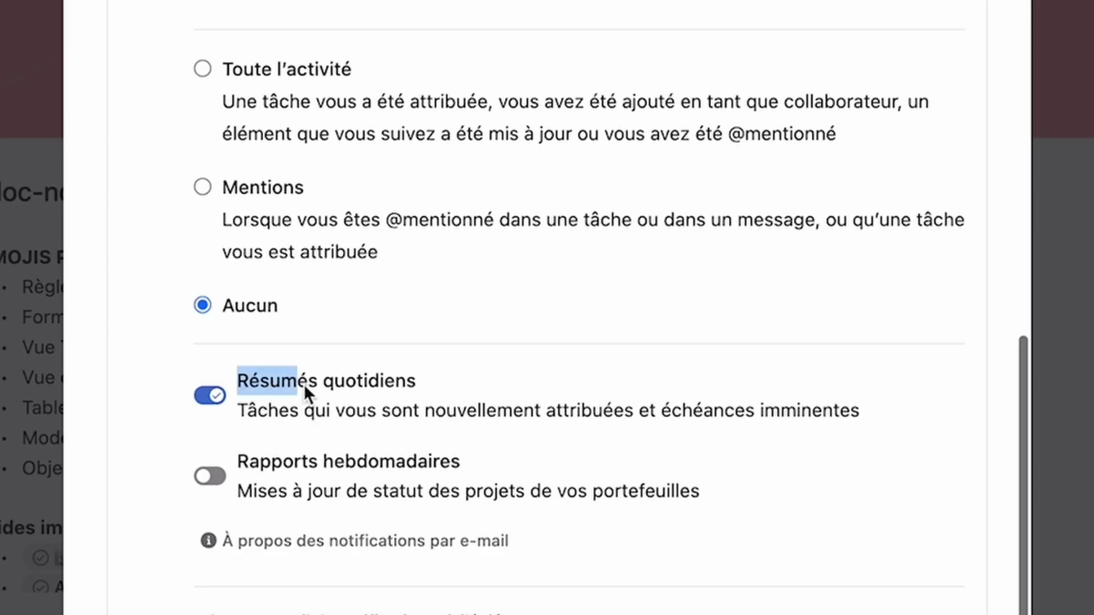
{"action": "left_click_drag", "start_coordinate": [305, 386], "coordinate": [419, 386]}
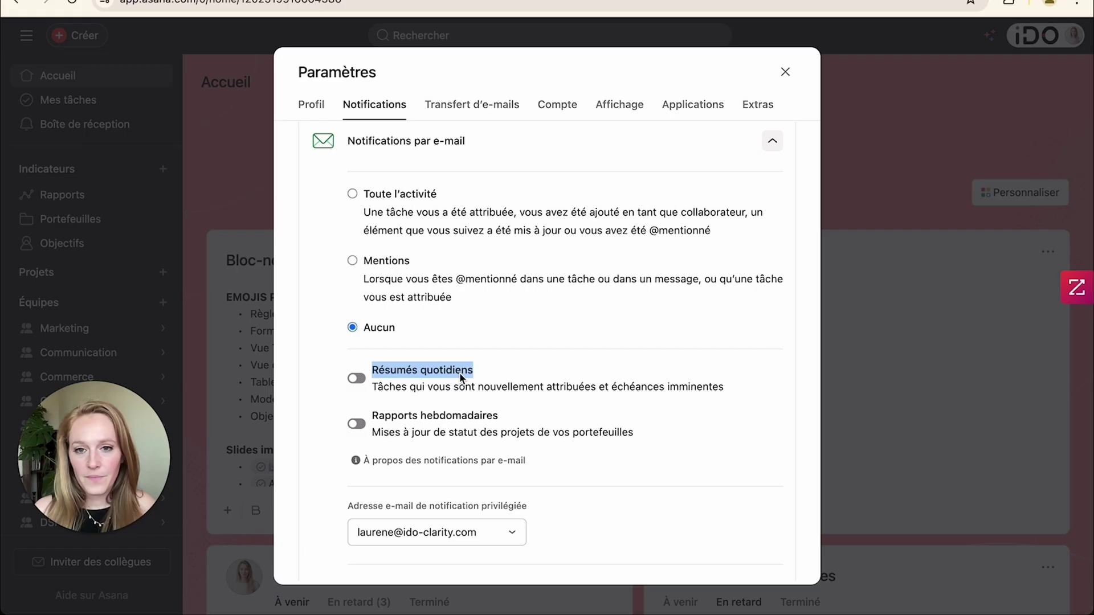
{"action": "left_click", "coordinate": [392, 389]}
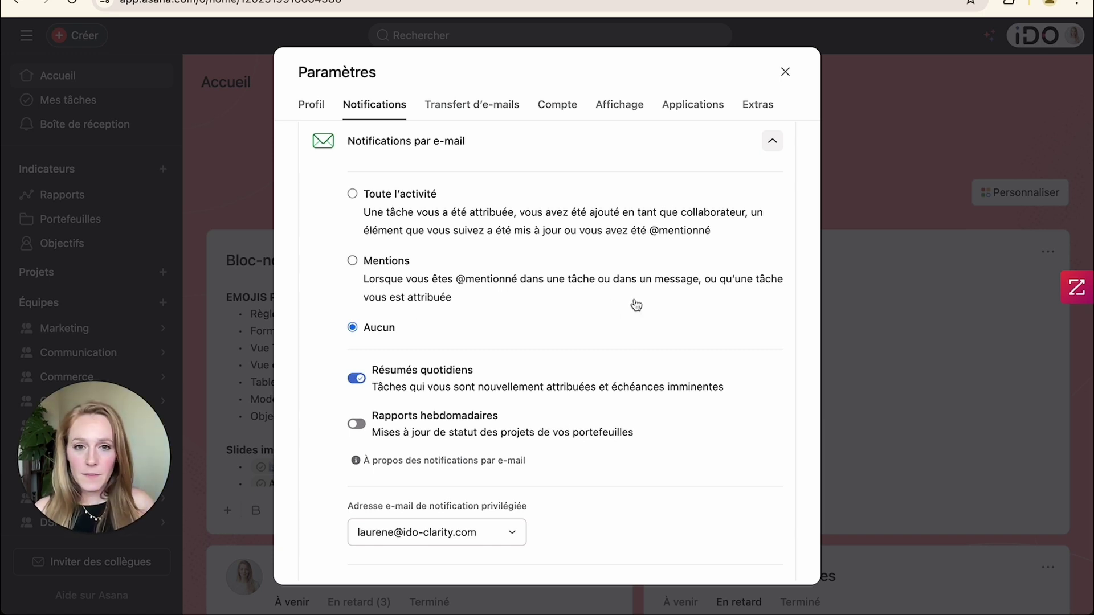
{"action": "left_click", "coordinate": [783, 75]}
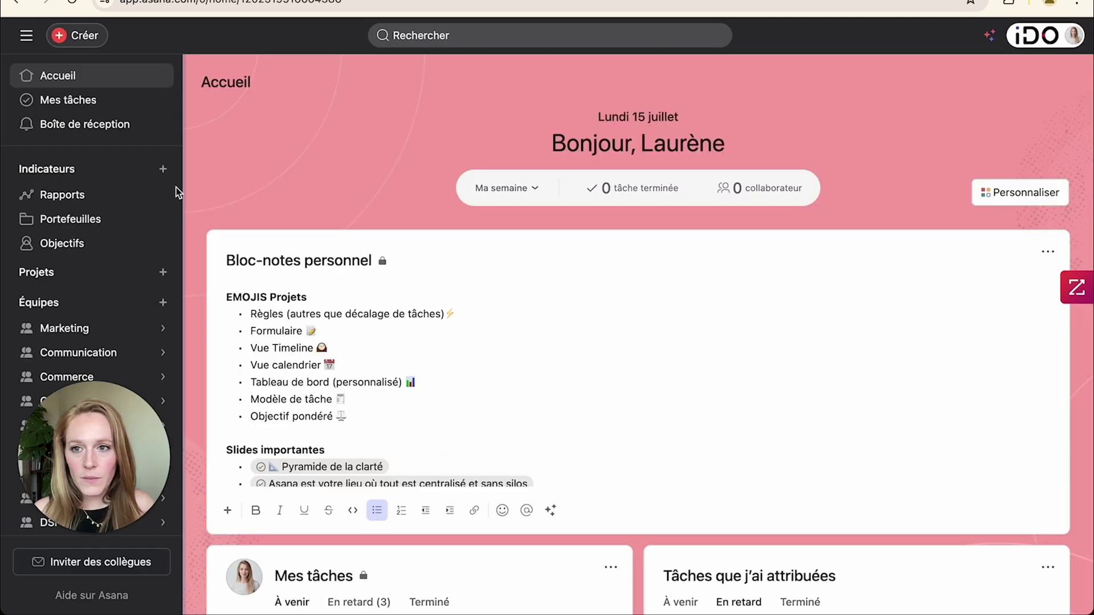
Open the Marketing team's Salon Paris project and examine the collaborators of the tasks in its list
{"action": "scroll", "coordinate": [161, 221], "scroll_direction": "down", "scroll_amount": 2}
{"action": "left_click", "coordinate": [102, 289]}
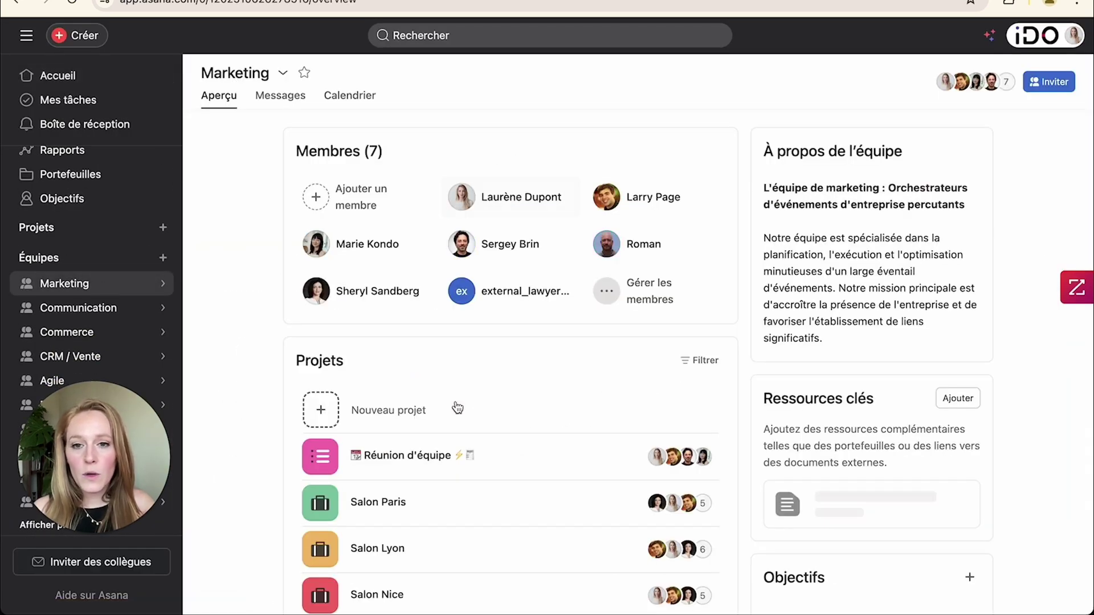
{"action": "scroll", "coordinate": [381, 337], "scroll_direction": "down", "scroll_amount": 1}
{"action": "left_click", "coordinate": [379, 415]}
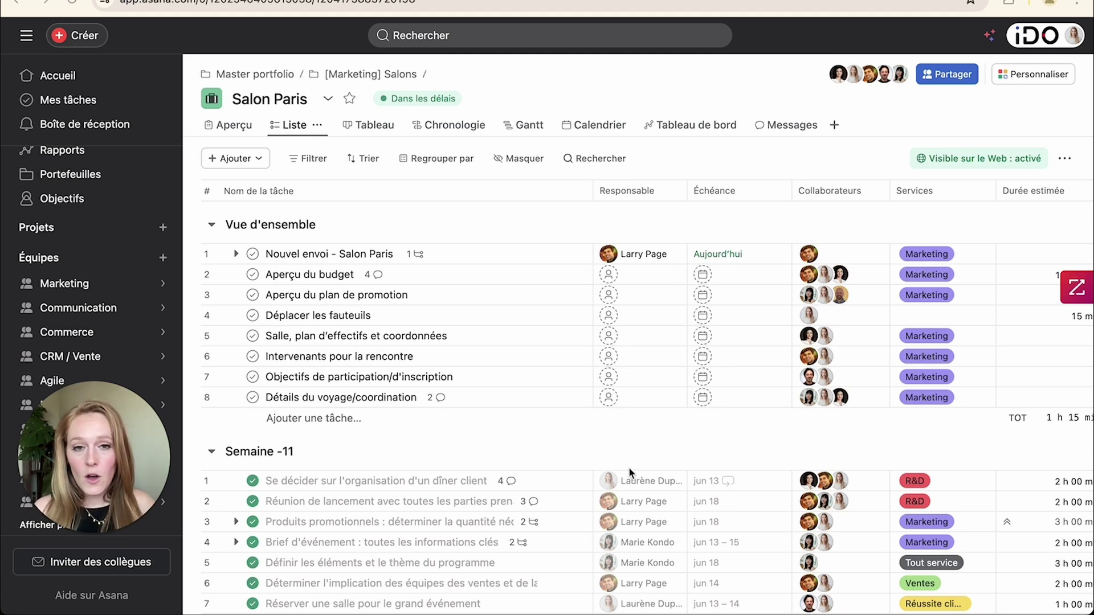
{"action": "scroll", "coordinate": [653, 307], "scroll_direction": "right", "scroll_amount": 1}
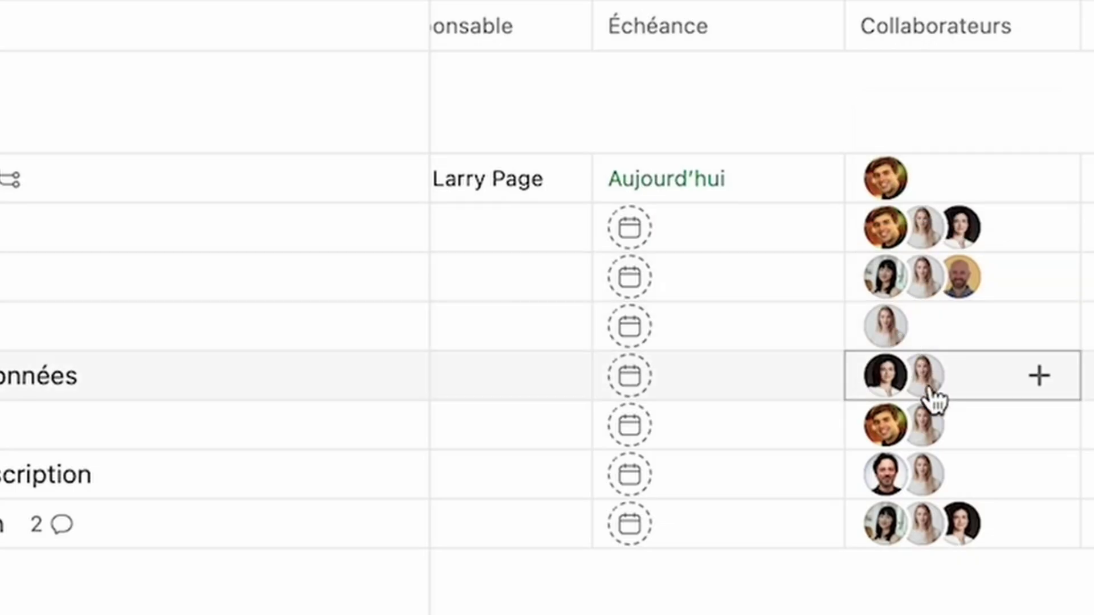
{"action": "scroll", "coordinate": [934, 487], "scroll_direction": "down", "scroll_amount": 6}
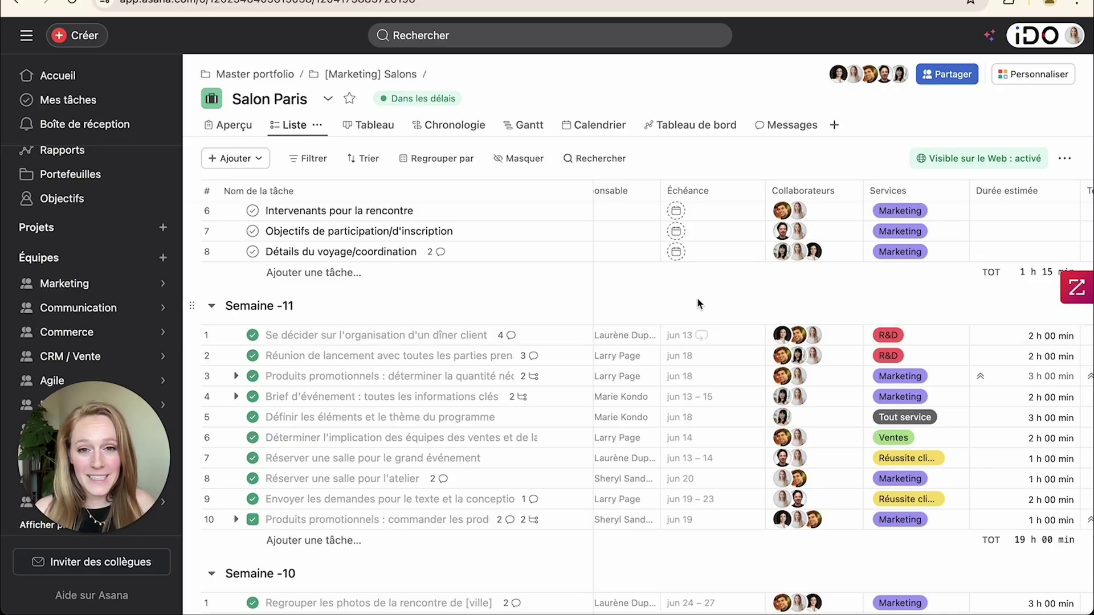
{"action": "scroll", "coordinate": [696, 298], "scroll_direction": "left", "scroll_amount": 1}
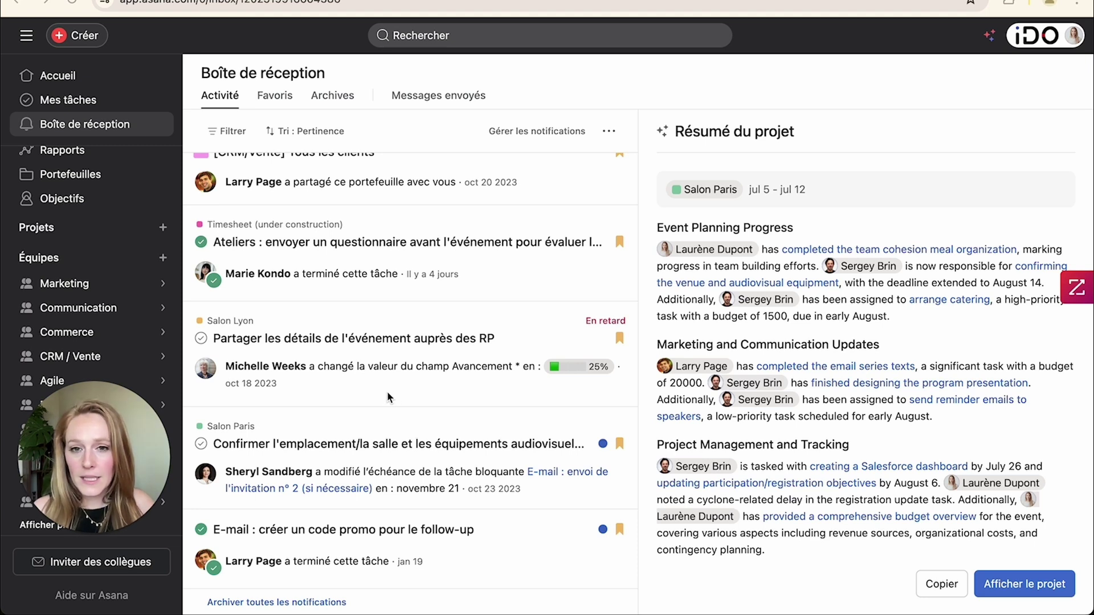
Open the Salon Paris notification about confirming the venue and audiovisual equipment from the inbox, and remove yourself from the task's collaborators
{"action": "left_click", "coordinate": [418, 451]}
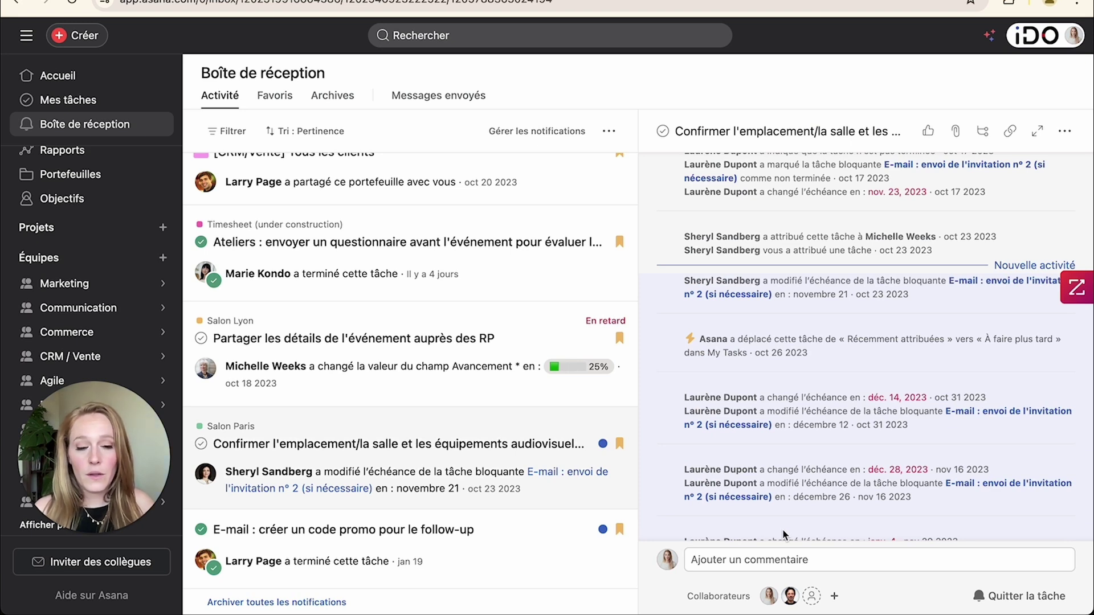
{"action": "scroll", "coordinate": [784, 531], "scroll_direction": "up", "scroll_amount": 15}
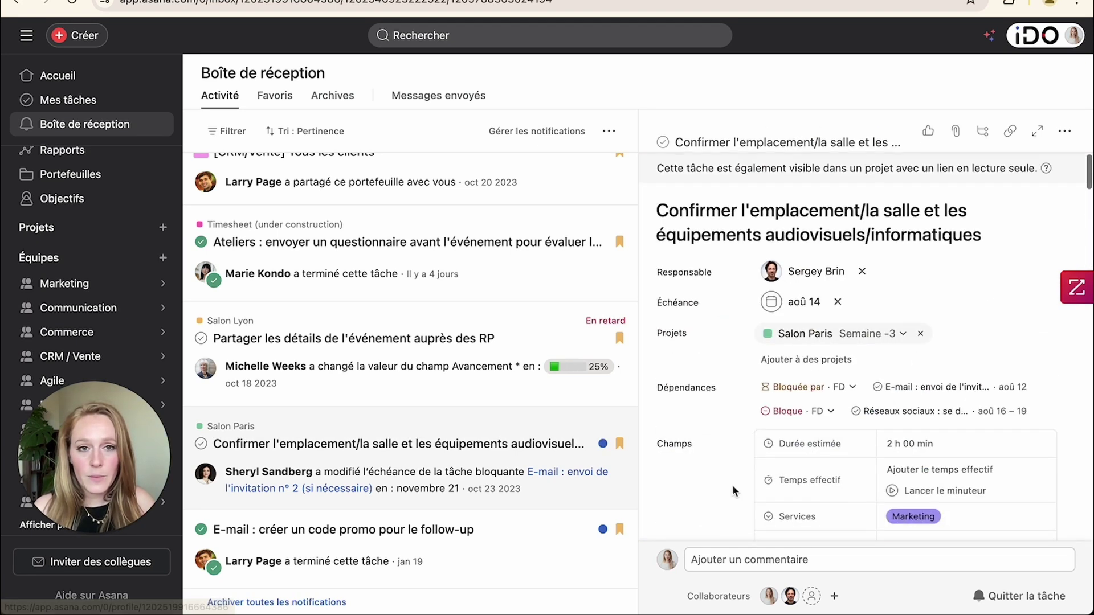
{"action": "mouse_move", "coordinate": [776, 279]}
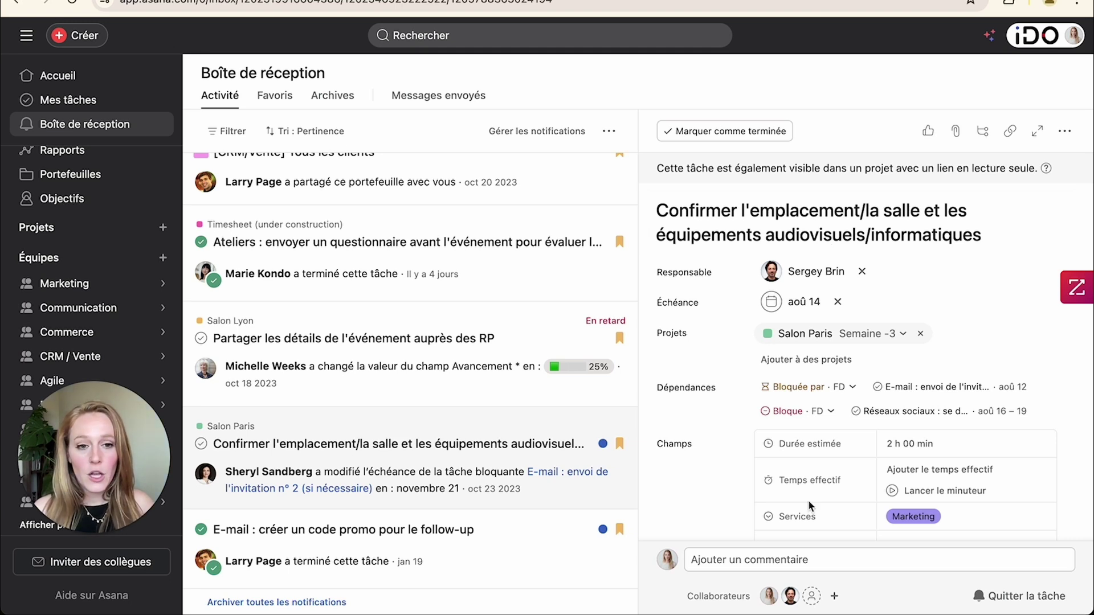
{"action": "left_click", "coordinate": [776, 591]}
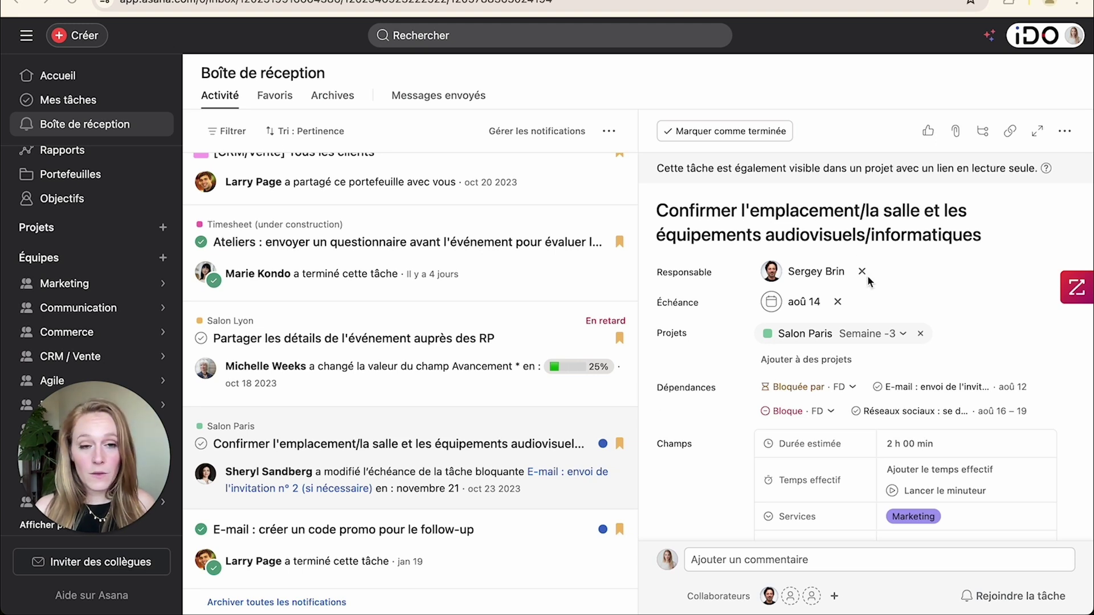
Append "!!" to the title of the open task "Confirmer l'emplacement/la salle et les équipements audiovisuels/informatiques", leaving the due date as is
{"action": "triple_click", "coordinate": [657, 209]}
{"action": "scroll", "coordinate": [775, 604], "scroll_direction": "down", "scroll_amount": 6}
{"action": "scroll", "coordinate": [710, 240], "scroll_direction": "up", "scroll_amount": 6}
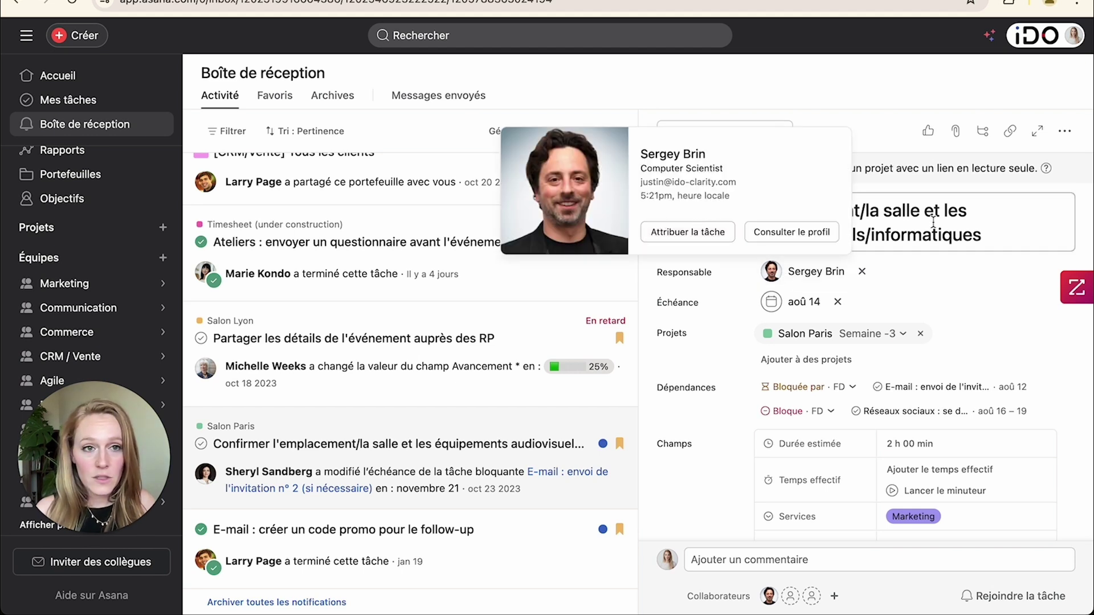
{"action": "left_click", "coordinate": [993, 235]}
{"action": "type", "text": "!!"}
{"action": "left_click", "coordinate": [791, 303]}
{"action": "left_click", "coordinate": [964, 327]}
Review the task's activity history and look through the notifications in the inbox
{"action": "scroll", "coordinate": [964, 327], "scroll_direction": "down", "scroll_amount": 8}
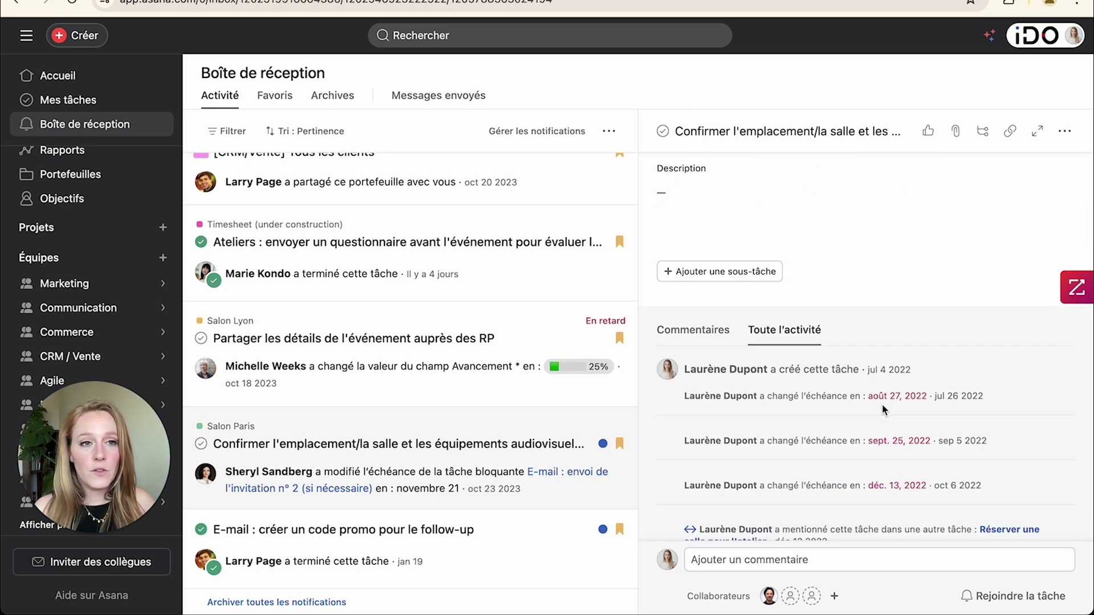
{"action": "scroll", "coordinate": [881, 403], "scroll_direction": "up", "scroll_amount": 8}
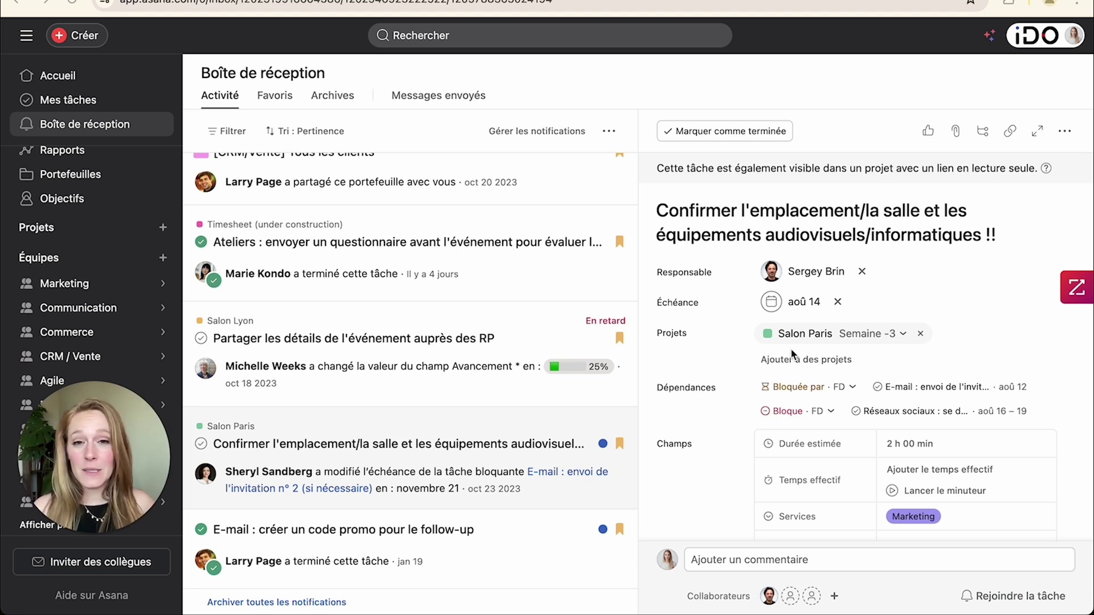
{"action": "scroll", "coordinate": [381, 353], "scroll_direction": "up", "scroll_amount": 2}
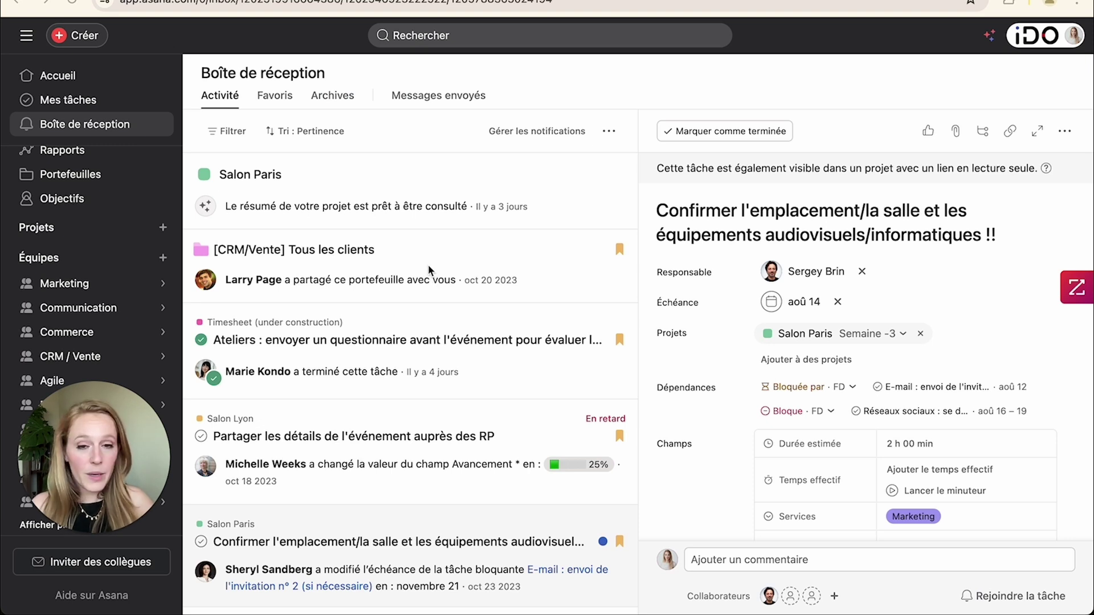
{"action": "scroll", "coordinate": [461, 265], "scroll_direction": "down", "scroll_amount": 3}
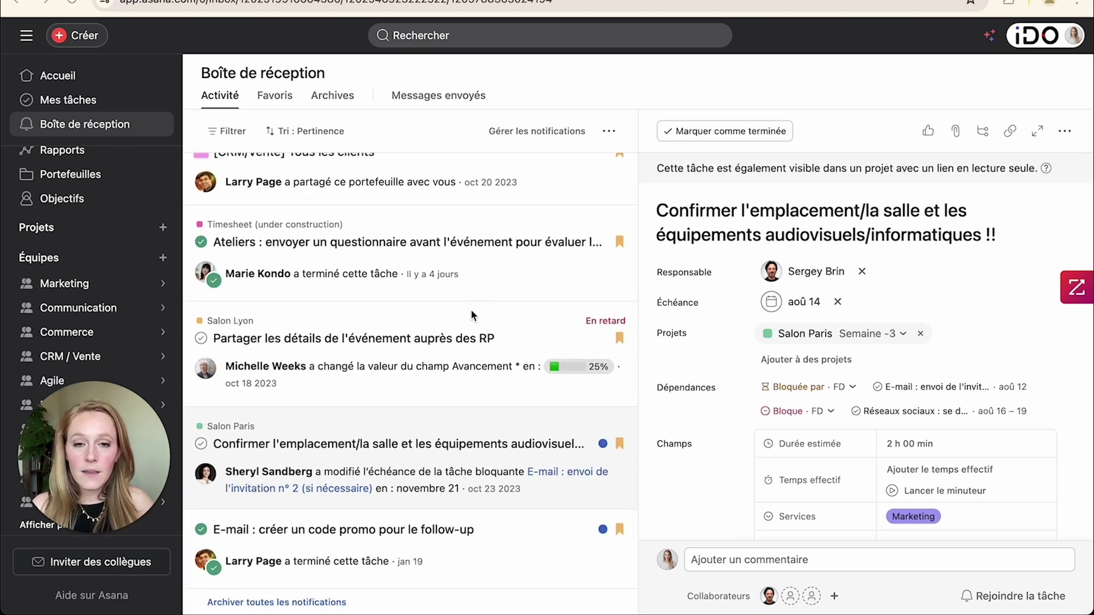
{"action": "scroll", "coordinate": [471, 309], "scroll_direction": "up", "scroll_amount": 3}
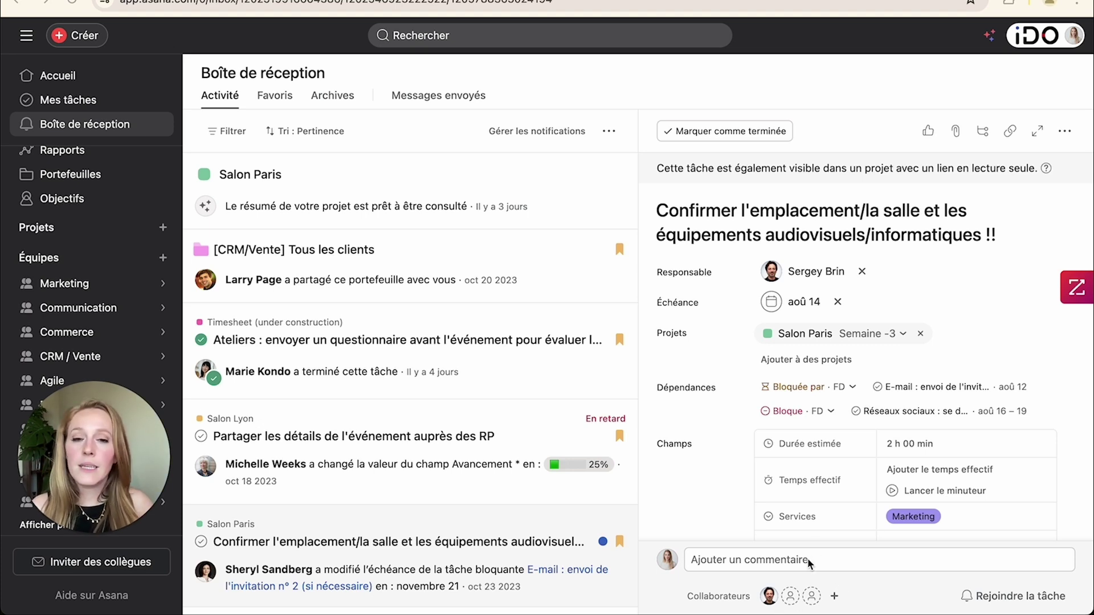
{"action": "scroll", "coordinate": [516, 281], "scroll_direction": "down", "scroll_amount": 2}
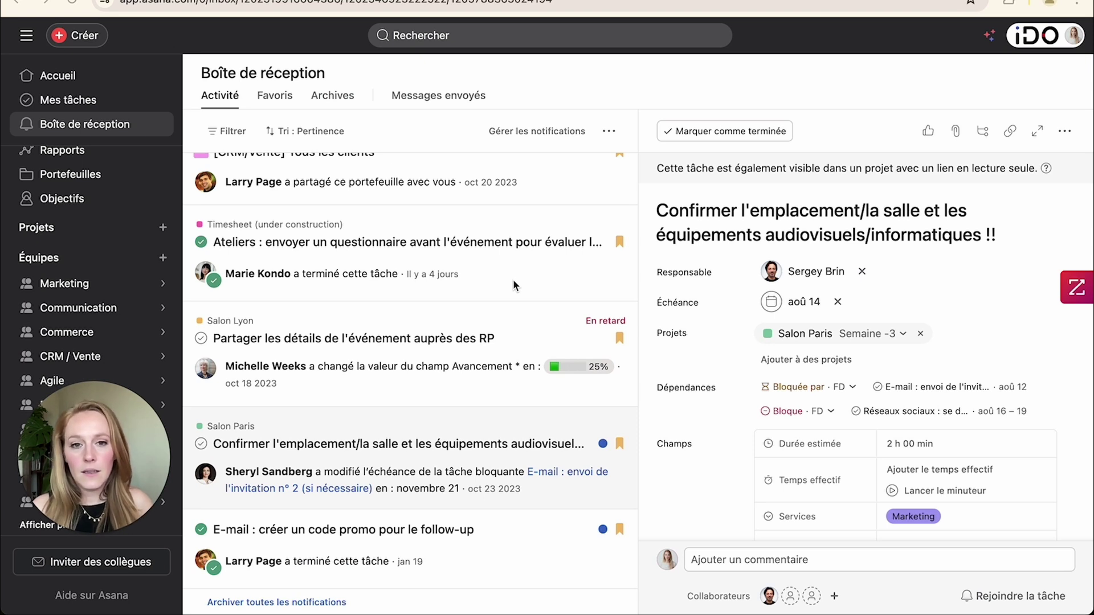
{"action": "scroll", "coordinate": [513, 283], "scroll_direction": "up", "scroll_amount": 2}
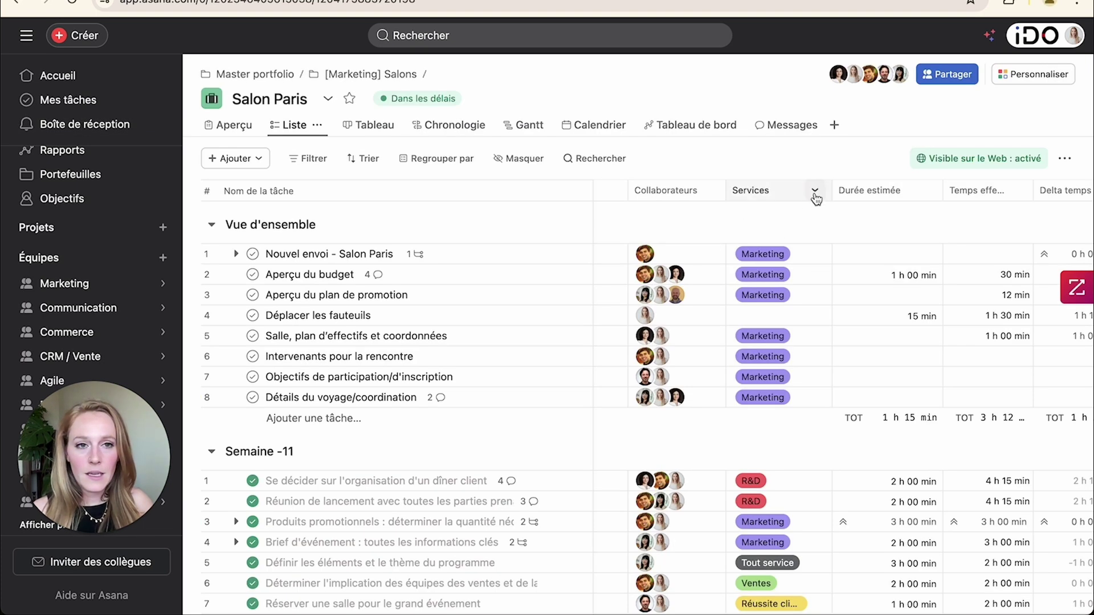
Open the Services field of the Salon Paris list for editing and examine its option to notify collaborators when the value changes
{"action": "left_click", "coordinate": [815, 190]}
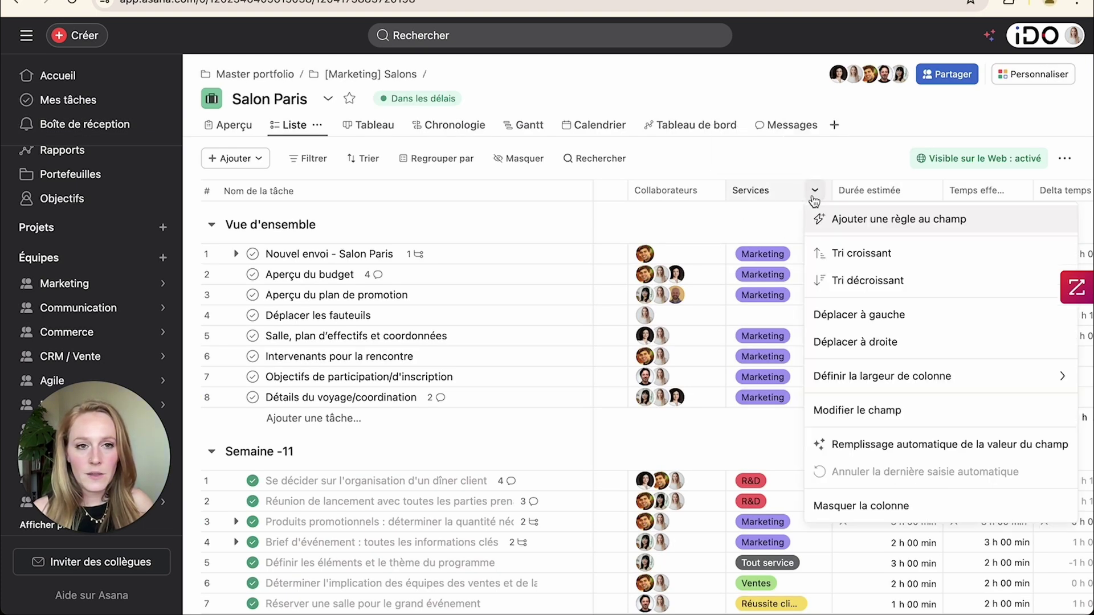
{"action": "left_click", "coordinate": [849, 416]}
{"action": "scroll", "coordinate": [495, 324], "scroll_direction": "down", "scroll_amount": 3}
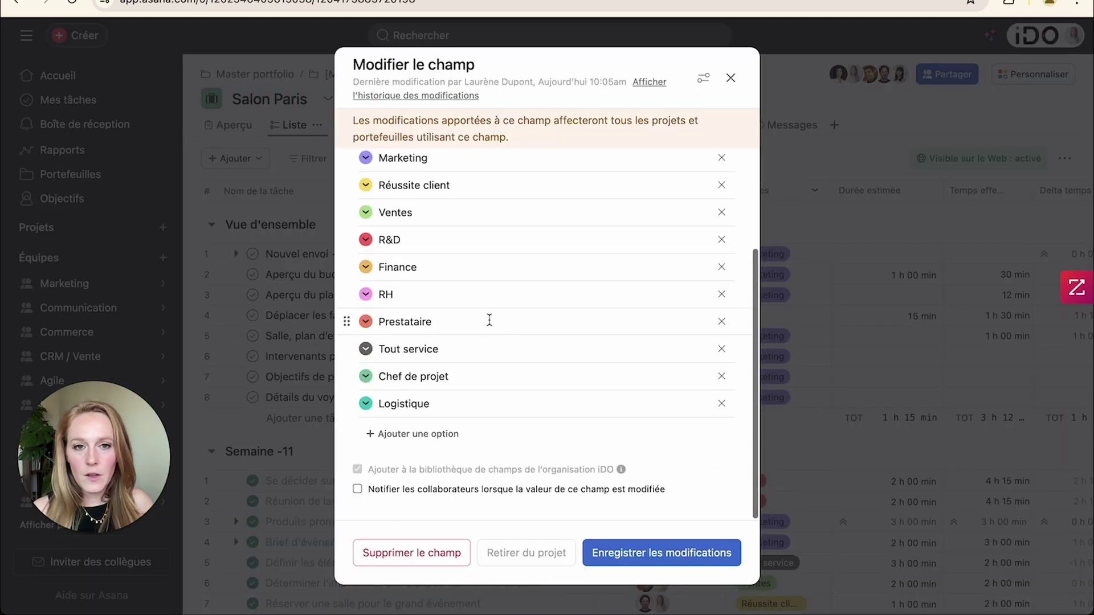
{"action": "left_click_drag", "start_coordinate": [366, 490], "coordinate": [568, 497]}
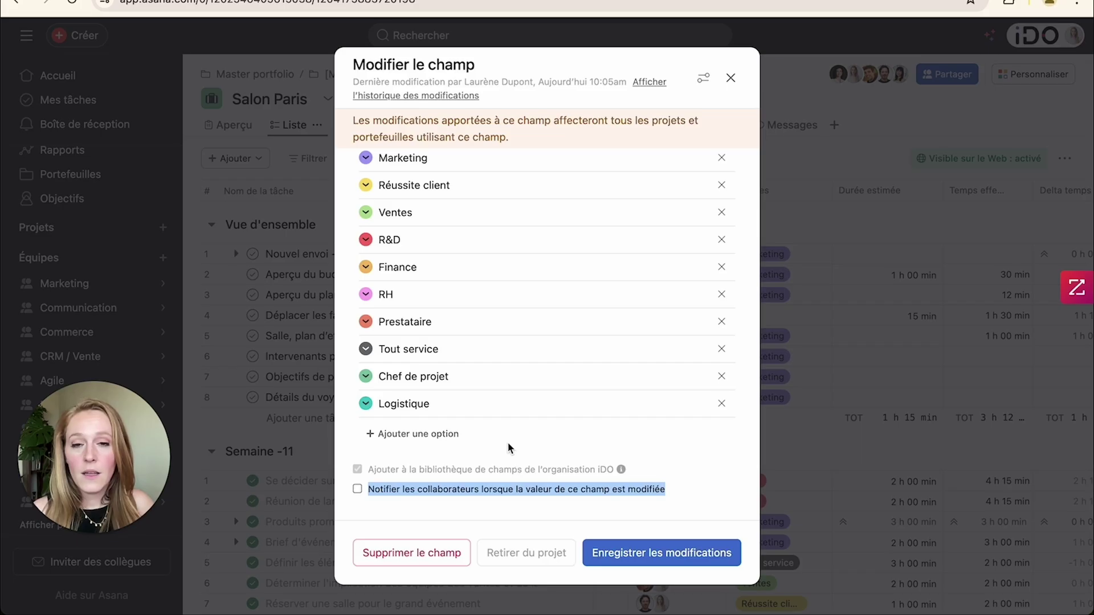
{"action": "scroll", "coordinate": [465, 302], "scroll_direction": "up", "scroll_amount": 5}
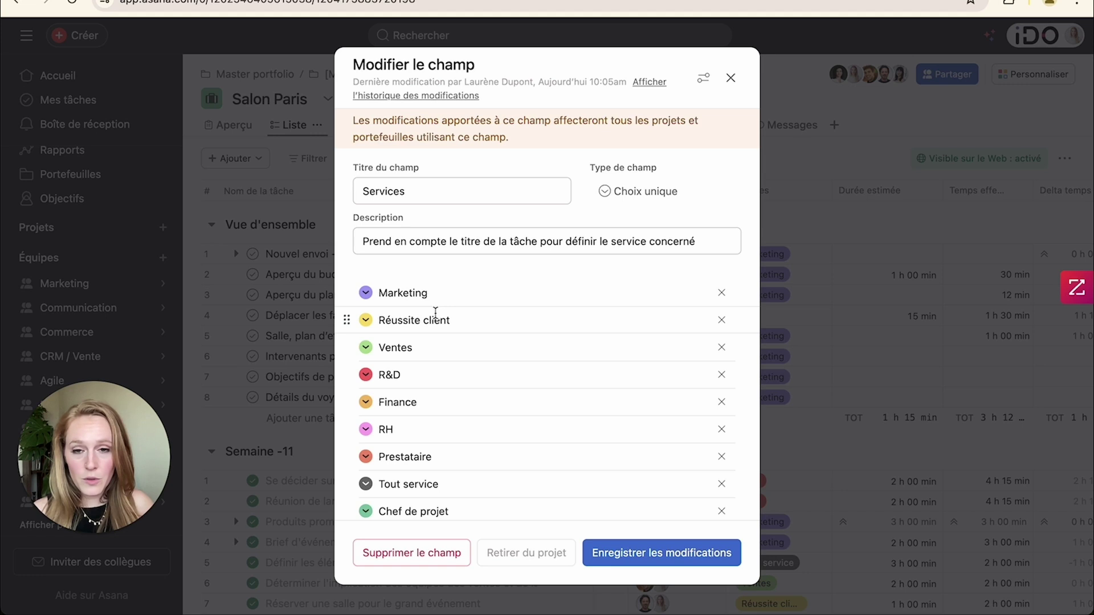
Try enabling collaborator notifications for value changes on the Services field, and close its settings without saving
{"action": "double_click", "coordinate": [446, 294]}
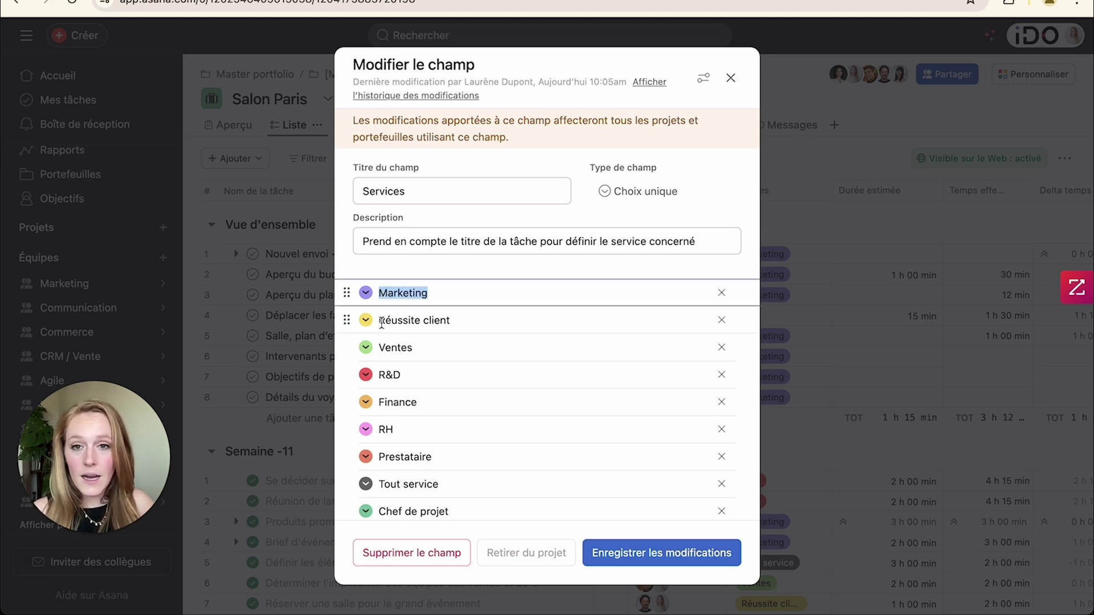
{"action": "left_click_drag", "start_coordinate": [380, 322], "coordinate": [464, 326]}
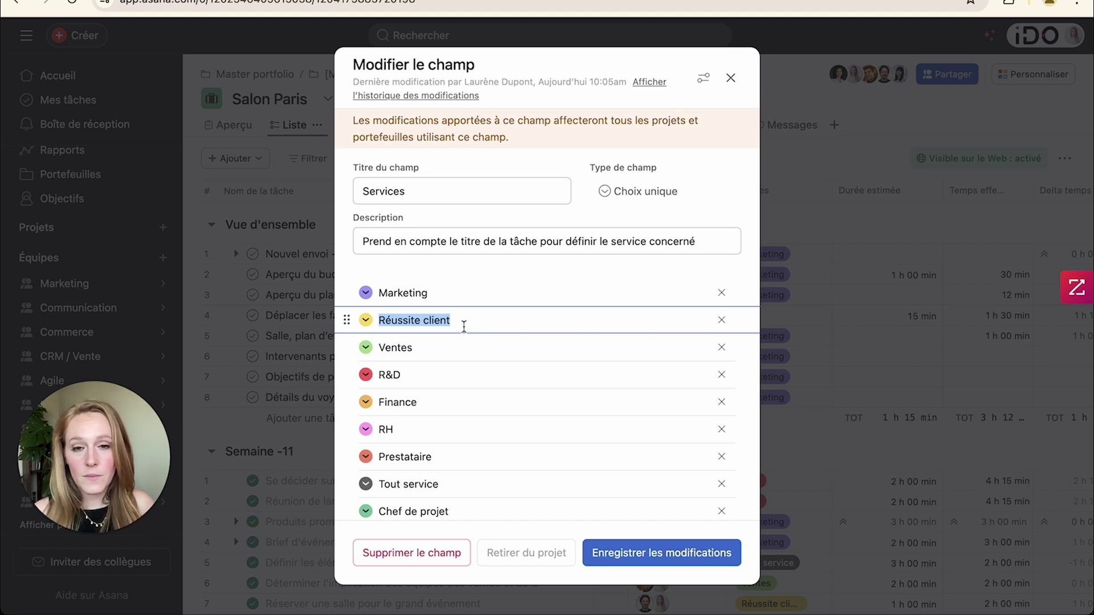
{"action": "left_click_drag", "start_coordinate": [464, 327], "coordinate": [531, 436]}
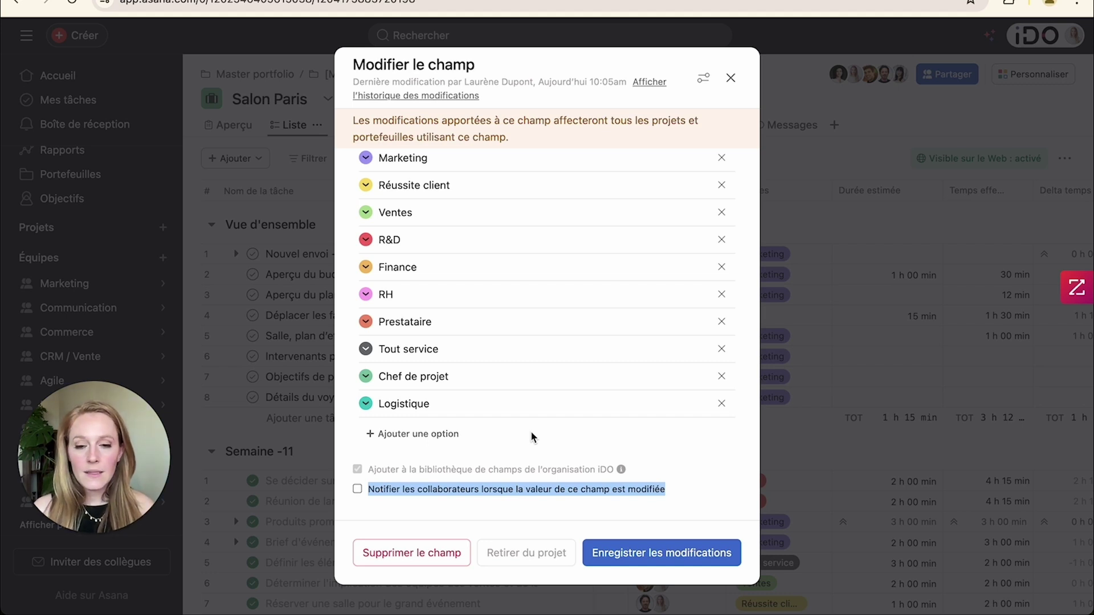
{"action": "left_click", "coordinate": [493, 491]}
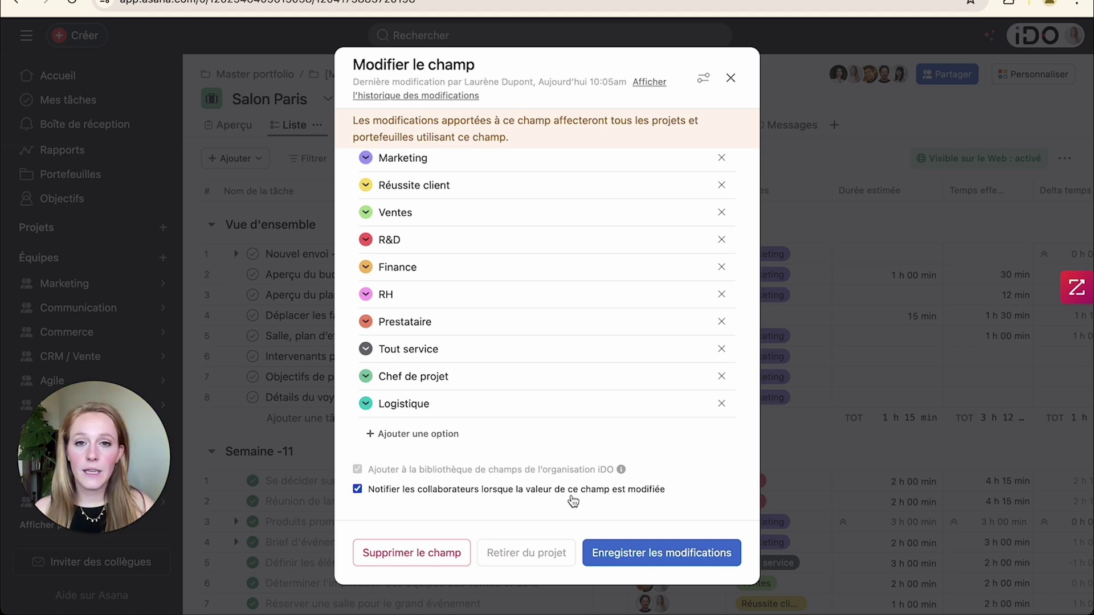
{"action": "left_click", "coordinate": [973, 221]}
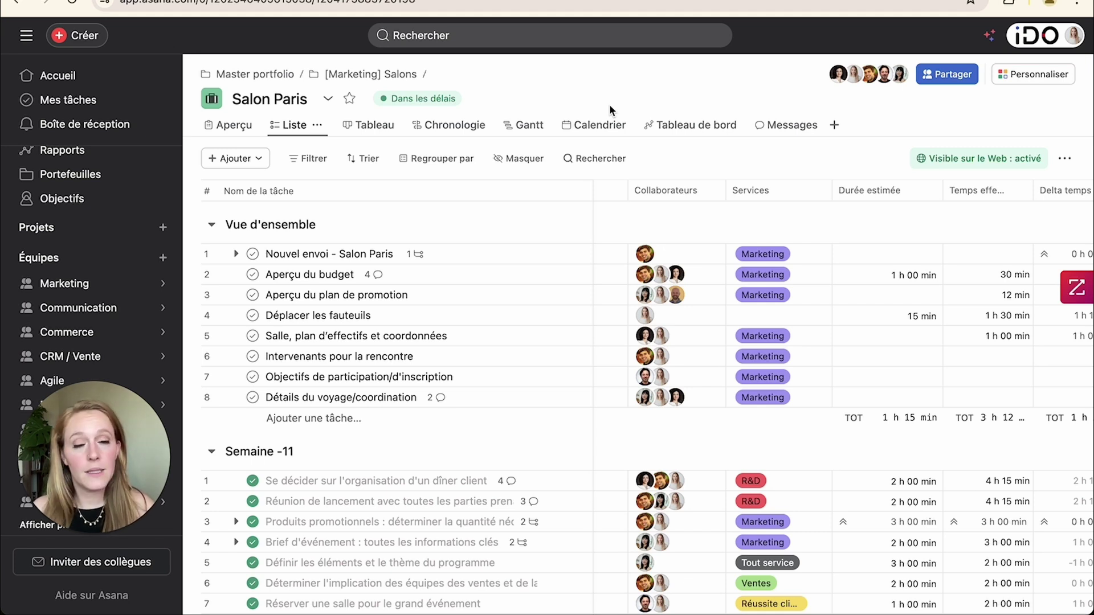
Start a "Dans les délais" status update for Salon Paris and examine who would be notified, without publishing it
{"action": "left_click", "coordinate": [408, 101]}
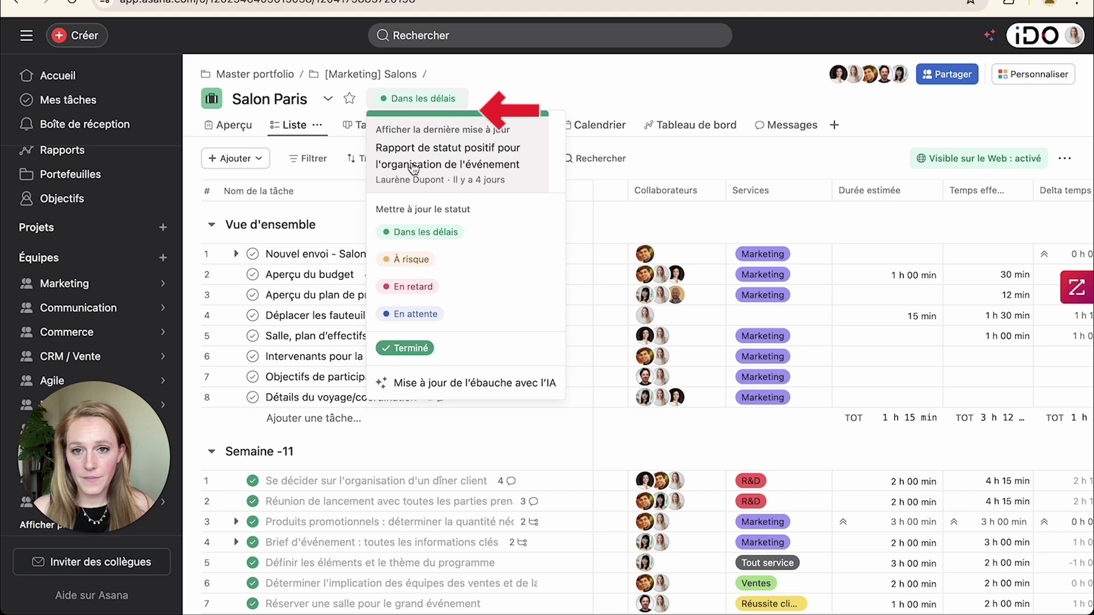
{"action": "left_click", "coordinate": [414, 235]}
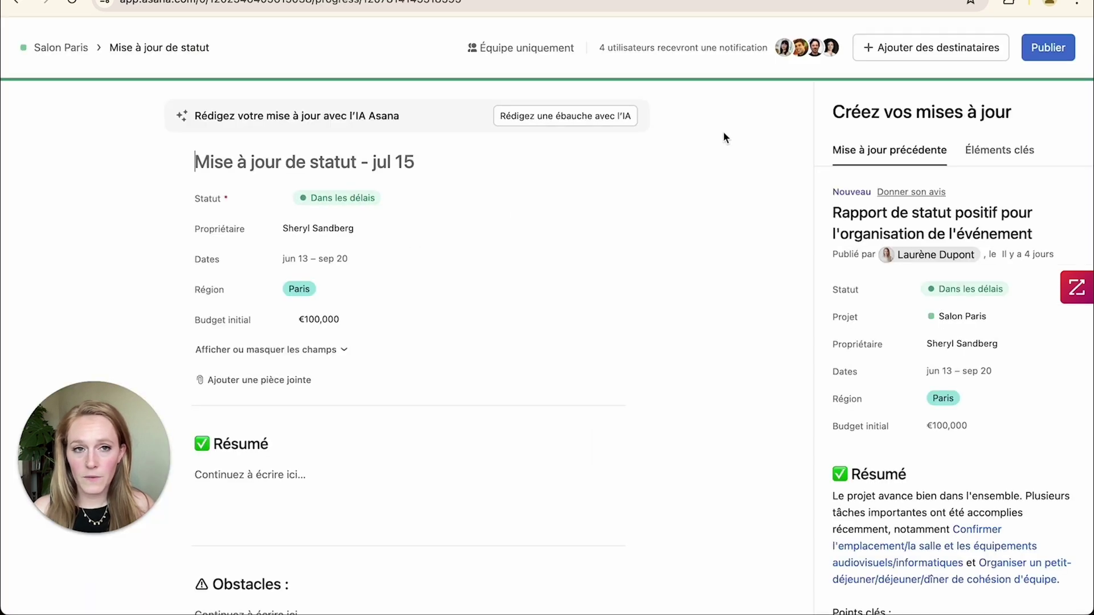
{"action": "left_click_drag", "start_coordinate": [600, 46], "coordinate": [881, 87]}
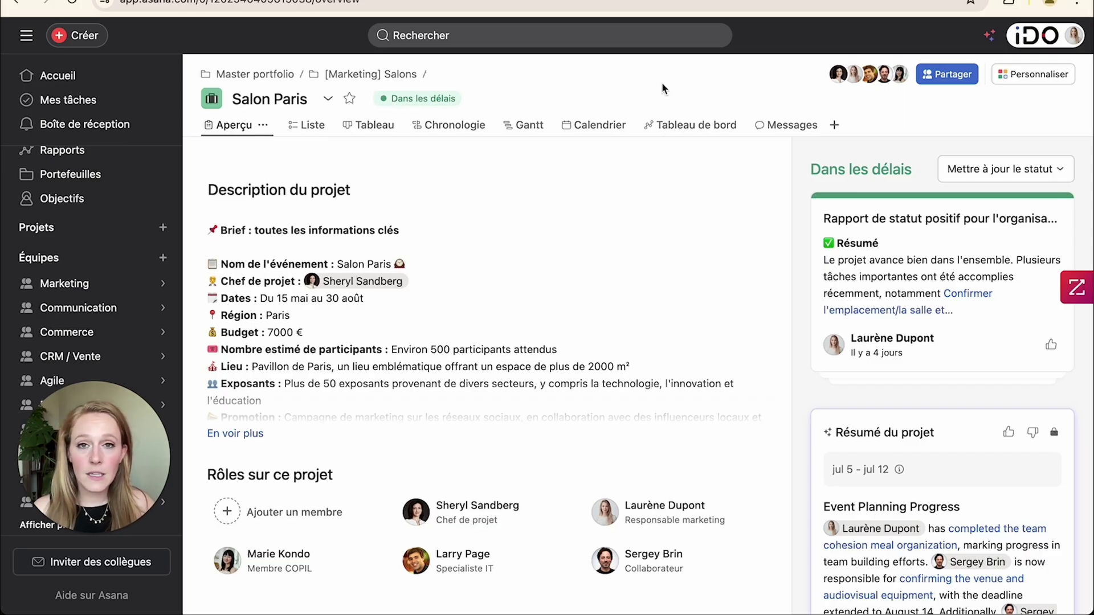
Turn off status update notifications for the second listed member in Salon Paris's member notification settings, and close the sharing settings
{"action": "left_click", "coordinate": [894, 82]}
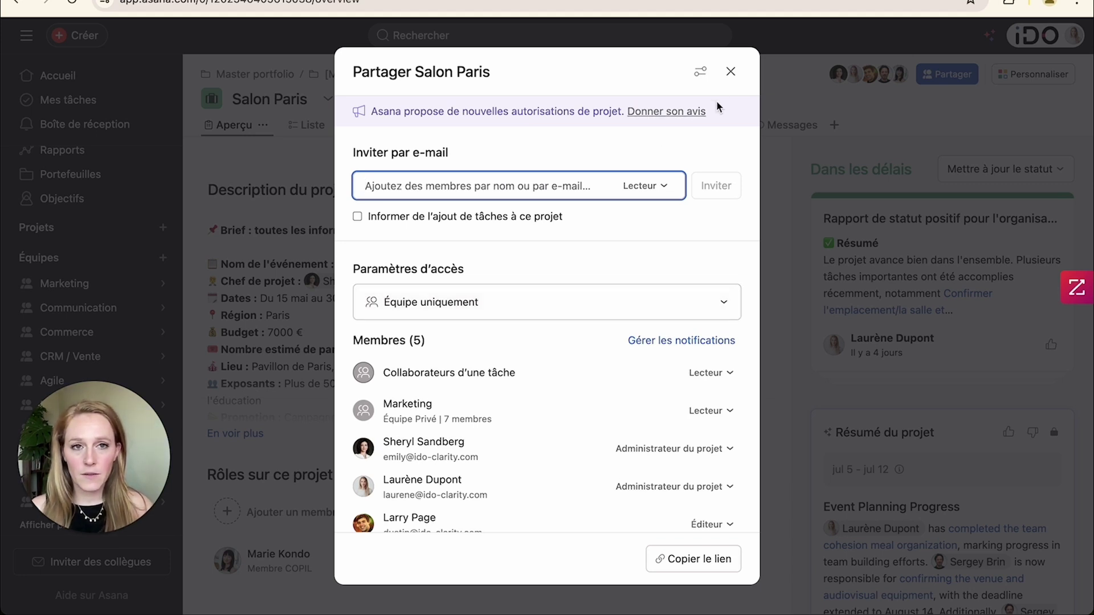
{"action": "left_click_drag", "start_coordinate": [352, 341], "coordinate": [450, 346]}
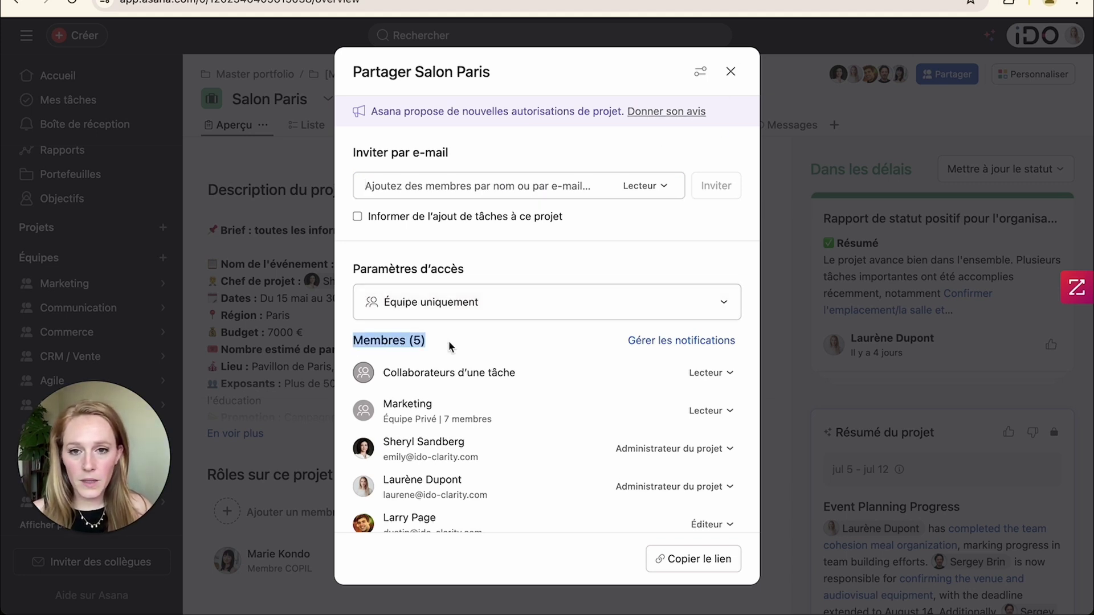
{"action": "left_click_drag", "start_coordinate": [626, 342], "coordinate": [740, 345]}
{"action": "left_click", "coordinate": [696, 341]}
{"action": "left_click_drag", "start_coordinate": [510, 231], "coordinate": [573, 252]}
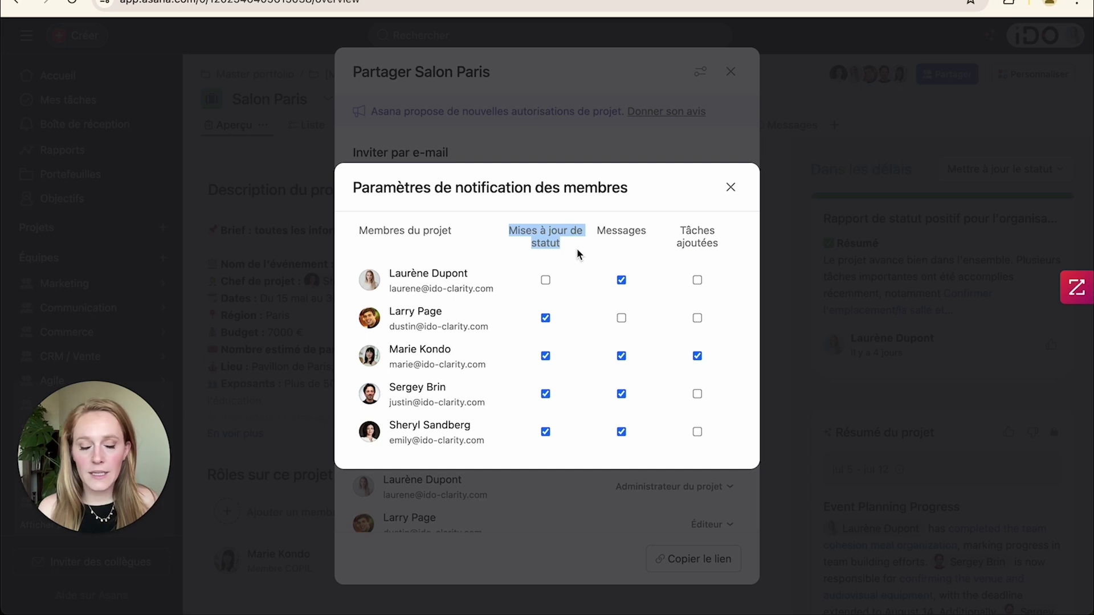
{"action": "left_click_drag", "start_coordinate": [389, 274], "coordinate": [478, 282]}
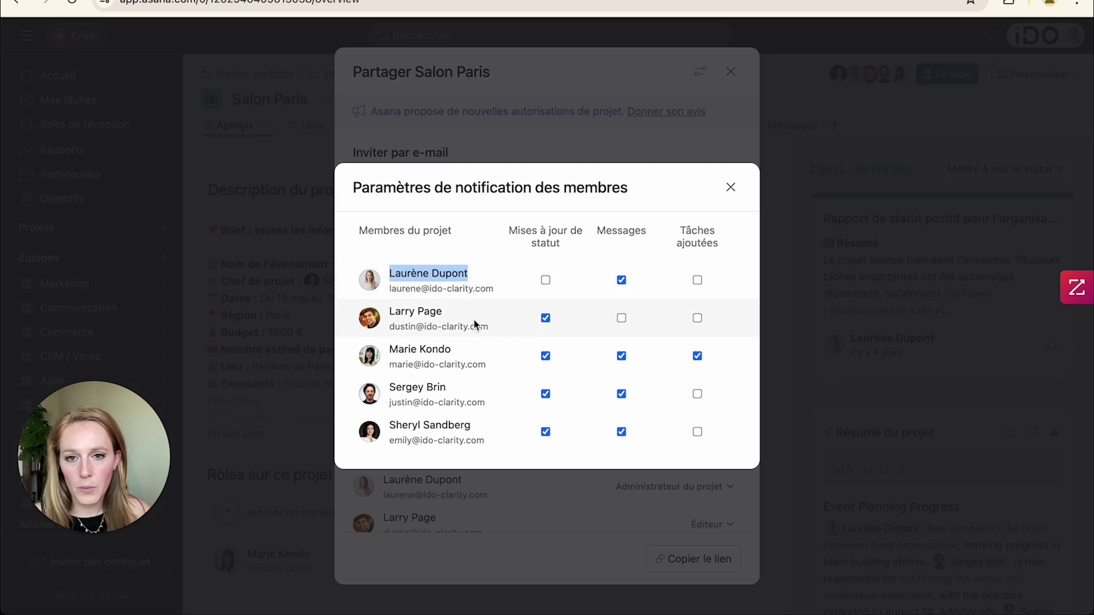
{"action": "left_click", "coordinate": [546, 319]}
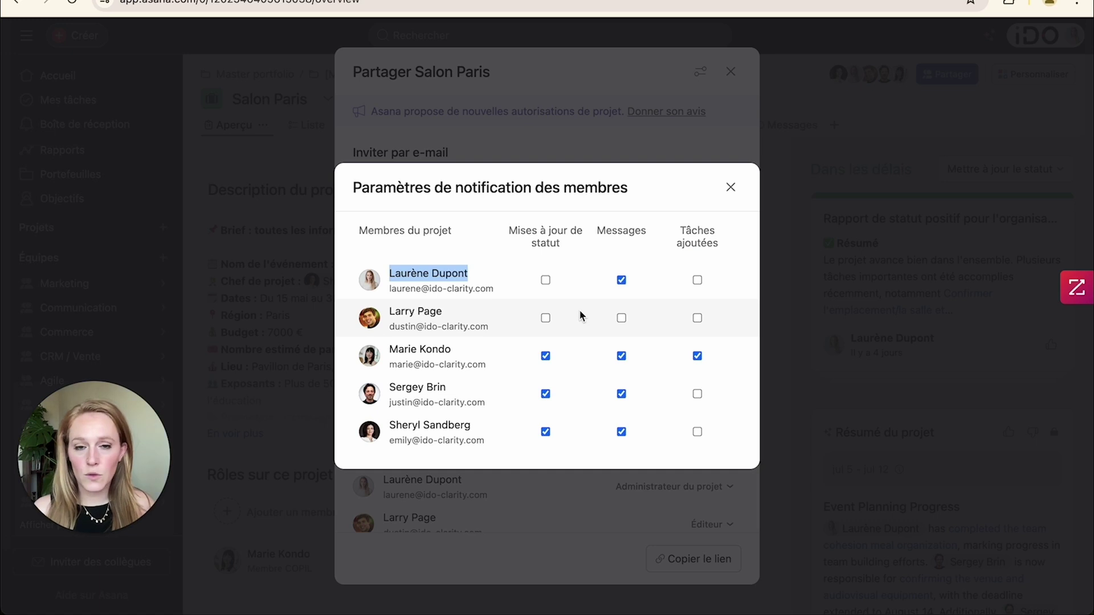
{"action": "left_click", "coordinate": [731, 187]}
{"action": "left_click", "coordinate": [730, 73]}
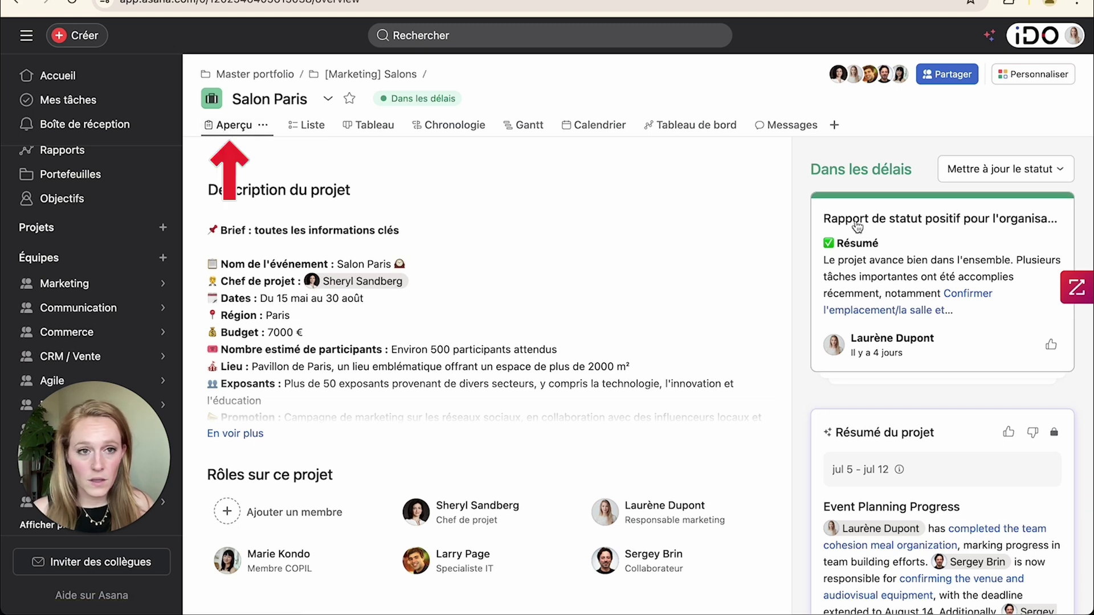
Look through the past status updates of the Salon Paris project, ending with the most recent one, and close them
{"action": "left_click", "coordinate": [882, 228]}
{"action": "left_click", "coordinate": [302, 195]}
{"action": "left_click", "coordinate": [293, 250]}
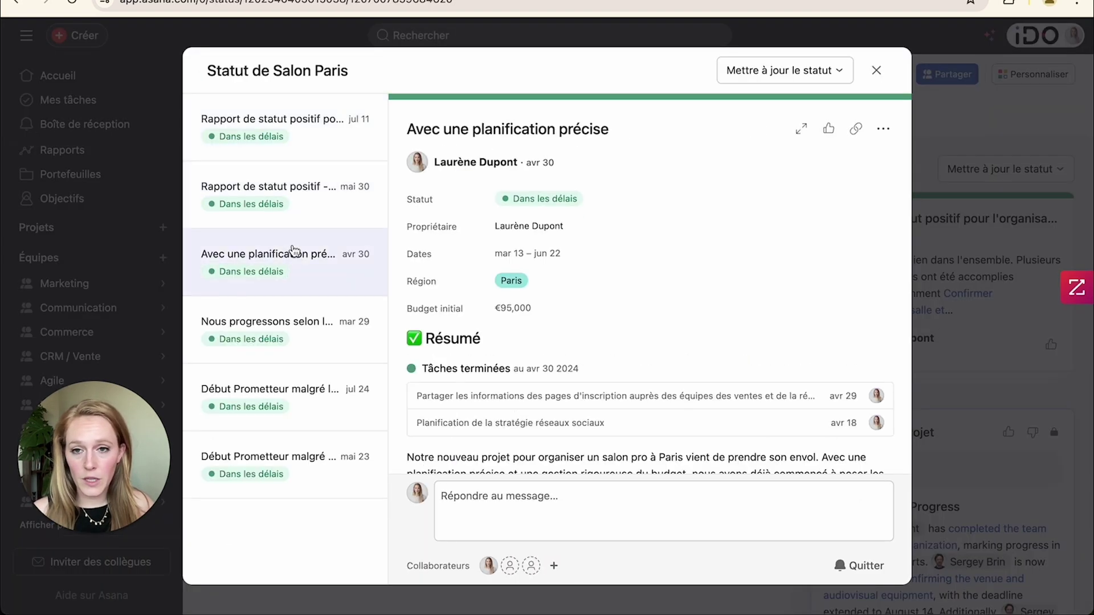
{"action": "left_click", "coordinate": [299, 358]}
{"action": "left_click", "coordinate": [288, 462]}
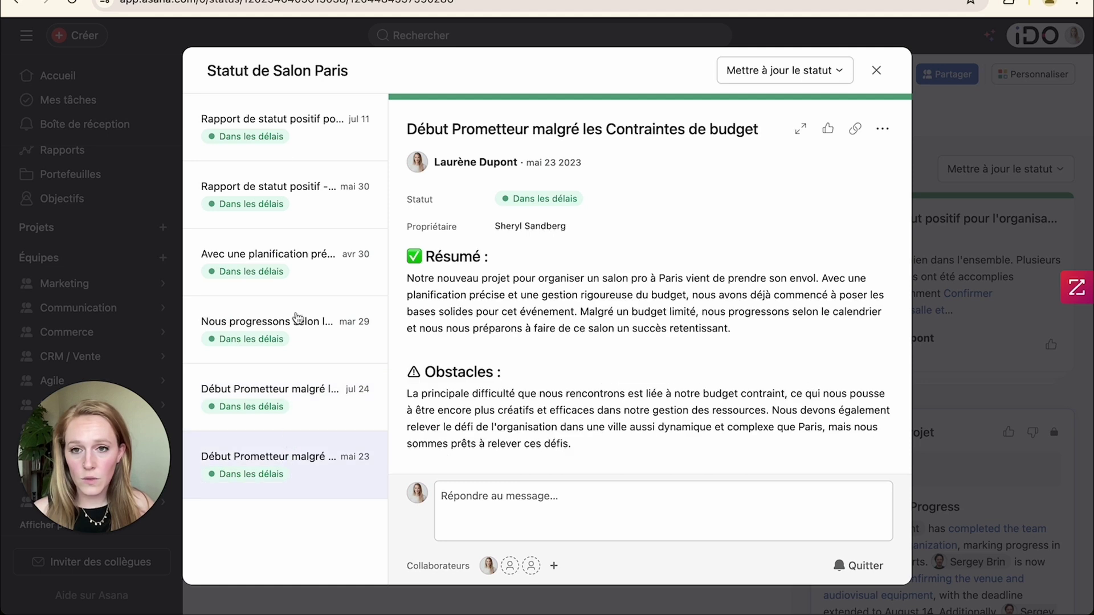
{"action": "left_click", "coordinate": [274, 141]}
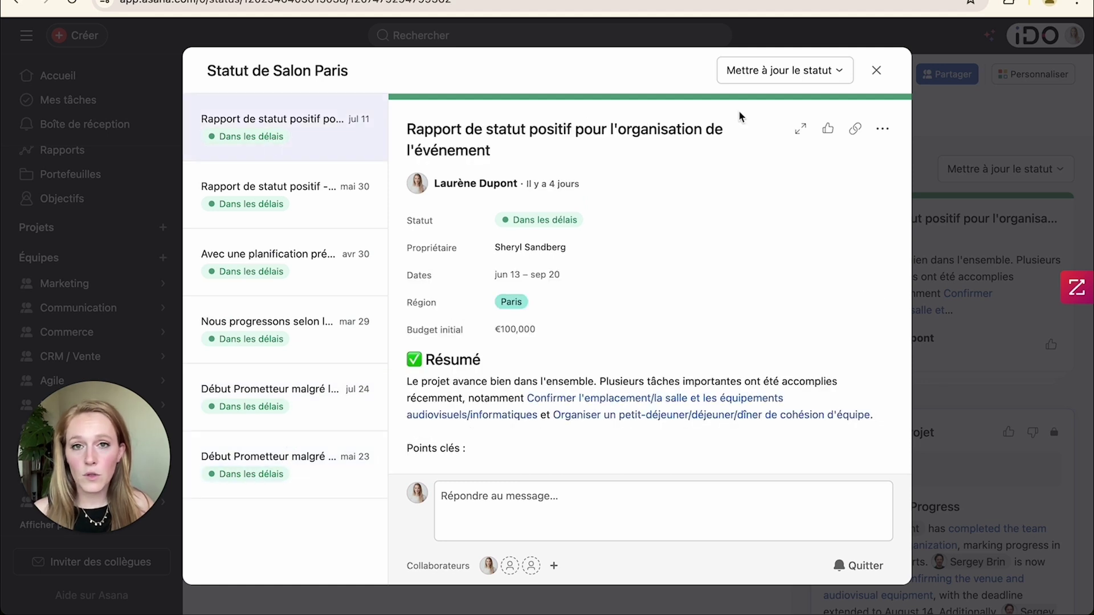
{"action": "left_click", "coordinate": [876, 70]}
Open the personal notification settings and expand the project notification options
{"action": "left_click", "coordinate": [1074, 35]}
{"action": "left_click", "coordinate": [971, 252]}
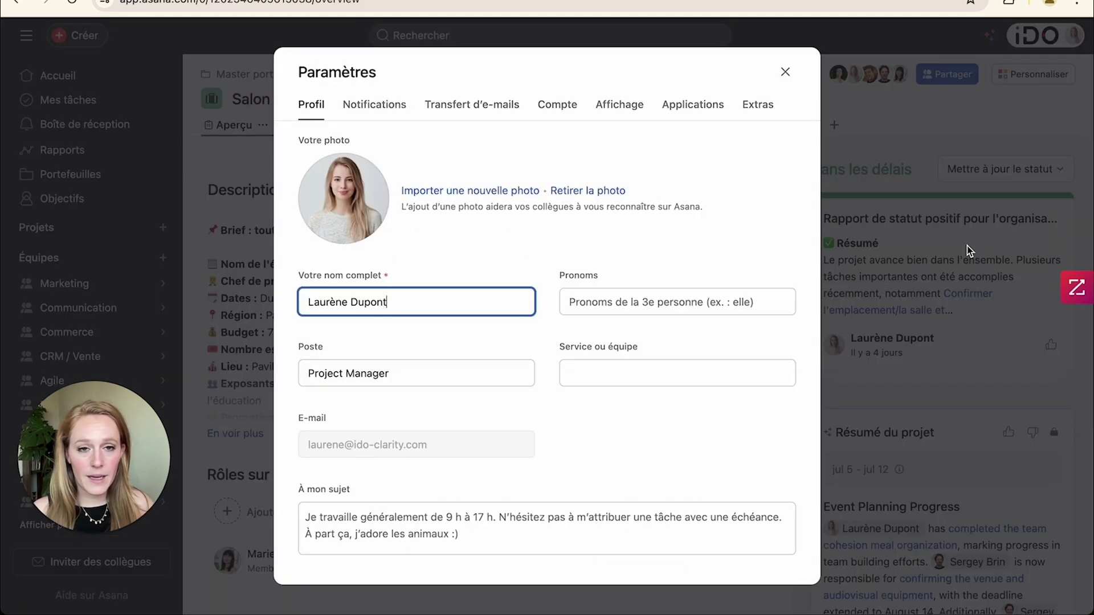
{"action": "left_click", "coordinate": [374, 108]}
{"action": "scroll", "coordinate": [418, 297], "scroll_direction": "down", "scroll_amount": 1}
{"action": "left_click", "coordinate": [395, 292]}
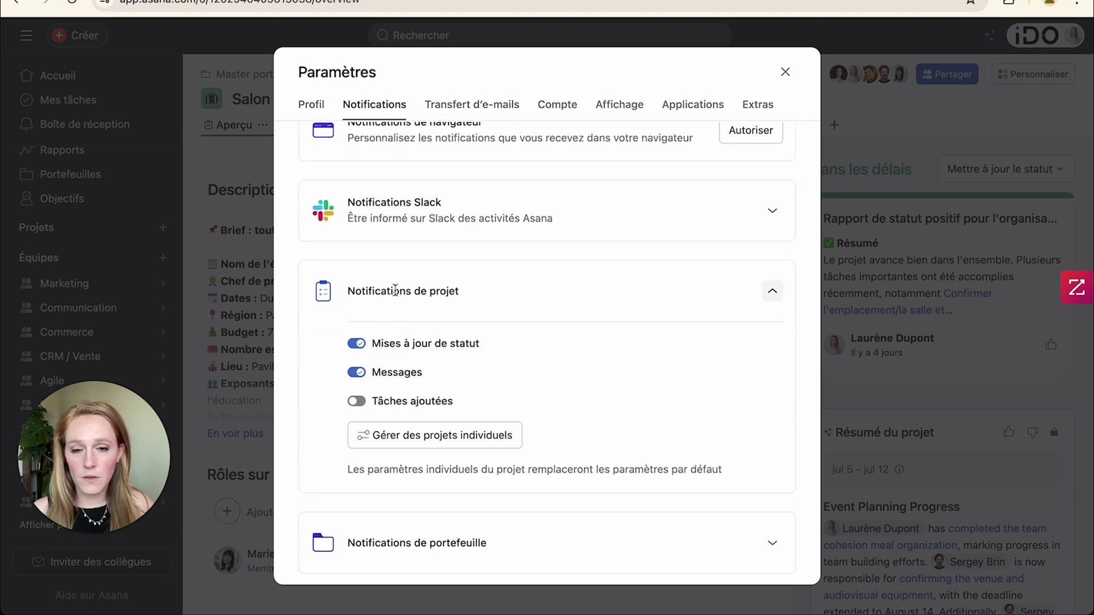
{"action": "scroll", "coordinate": [395, 292], "scroll_direction": "down", "scroll_amount": 1}
Try turning off the default project notifications for "Mises à jour de statut", and turn them back on
{"action": "left_click_drag", "start_coordinate": [374, 306], "coordinate": [479, 306]}
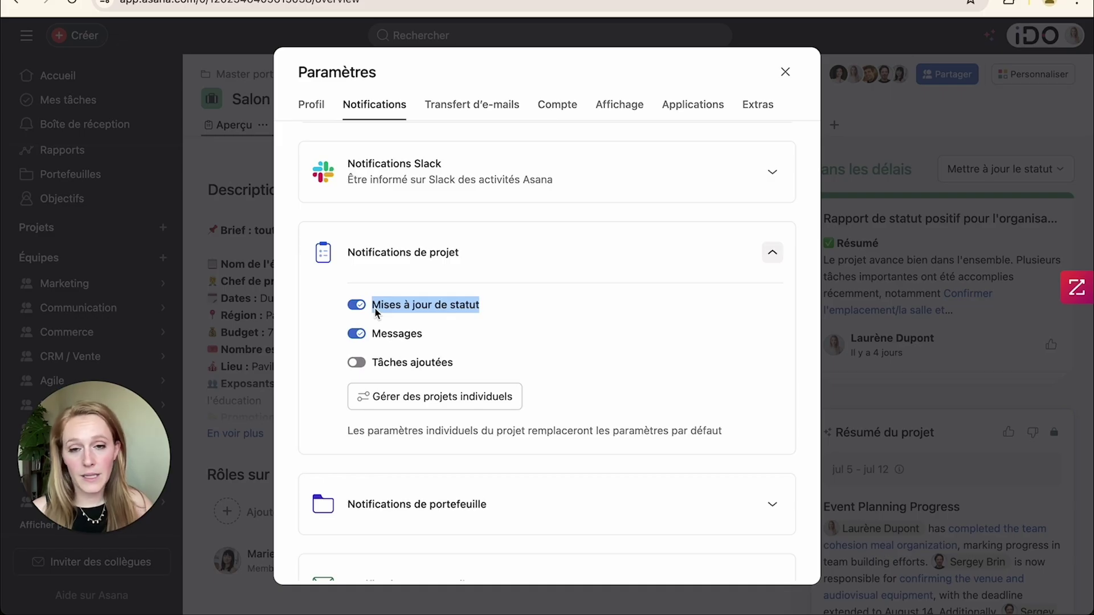
{"action": "left_click", "coordinate": [363, 307]}
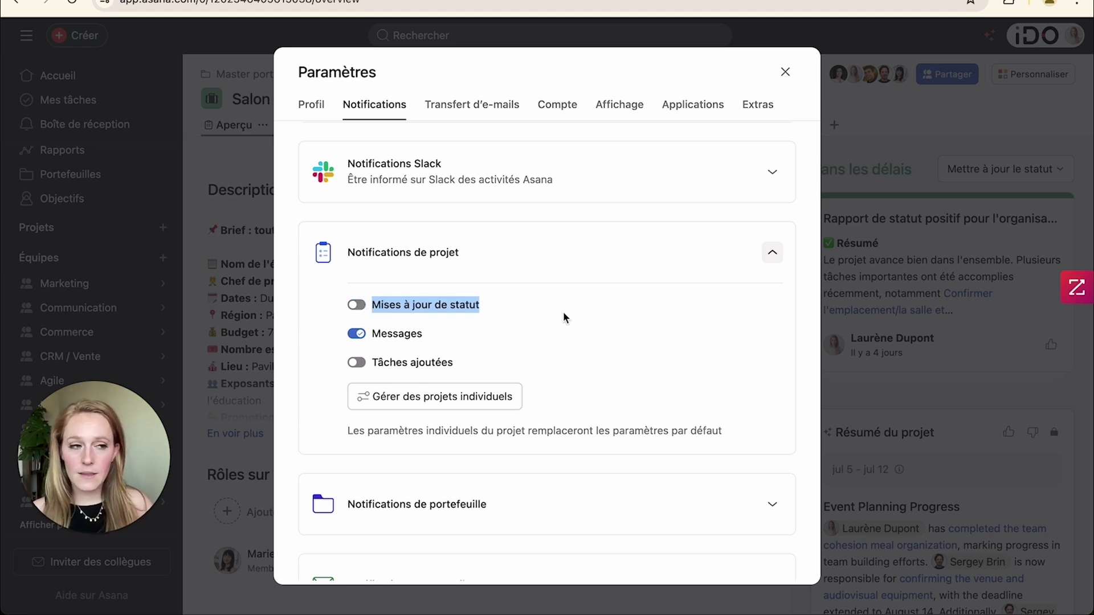
{"action": "left_click_drag", "start_coordinate": [380, 366], "coordinate": [480, 368]}
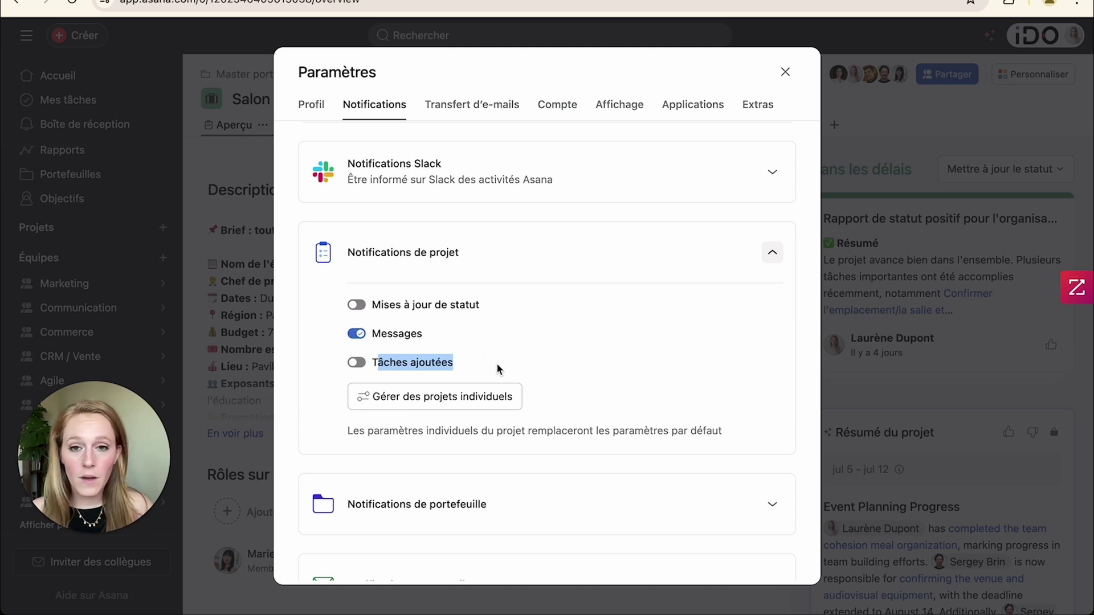
{"action": "left_click", "coordinate": [395, 308]}
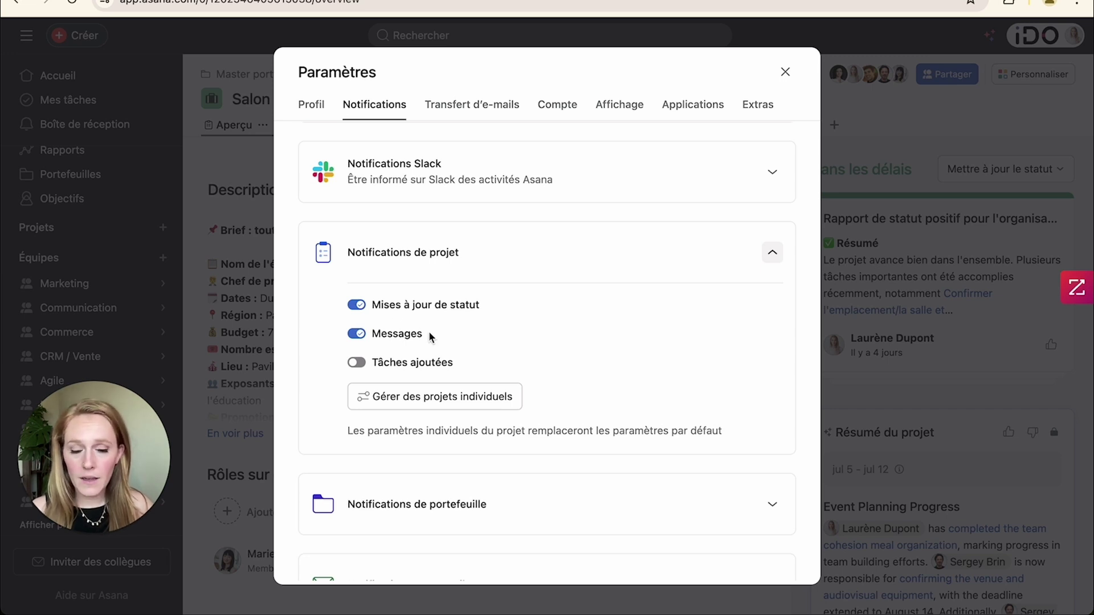
Turn off status update notifications for the Salon Nice project in the individual project notification settings, and close the settings
{"action": "left_click", "coordinate": [432, 405]}
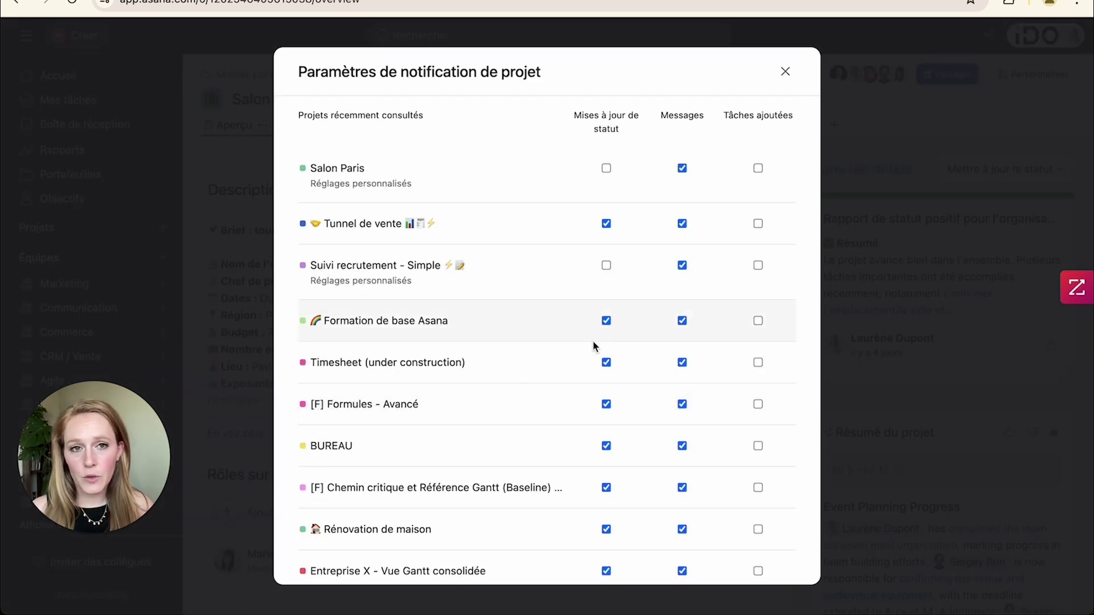
{"action": "scroll", "coordinate": [550, 318], "scroll_direction": "down", "scroll_amount": 5}
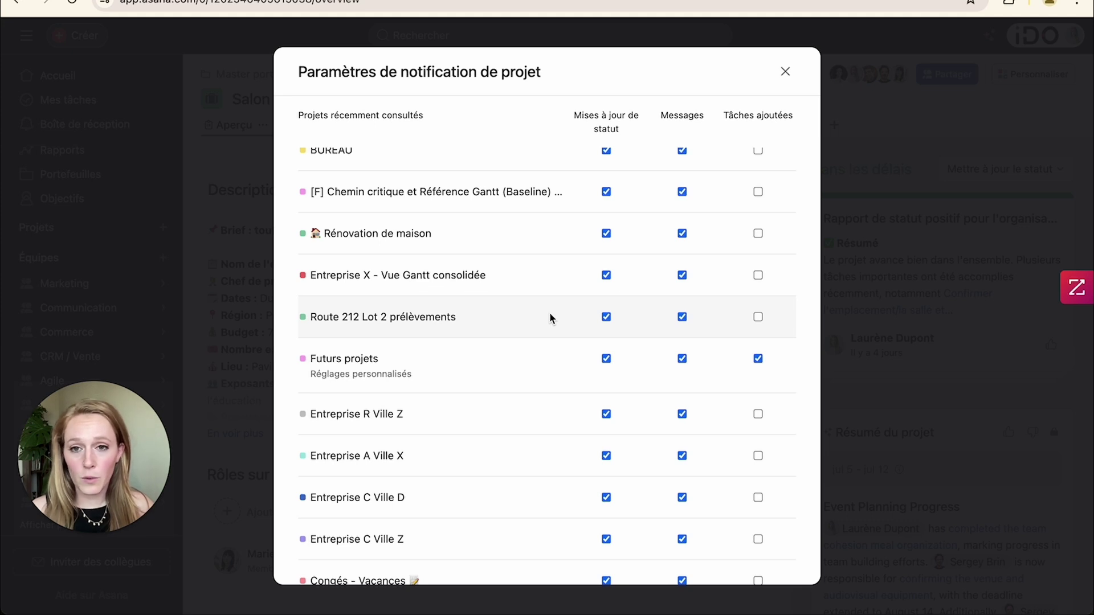
{"action": "scroll", "coordinate": [551, 318], "scroll_direction": "down", "scroll_amount": 6}
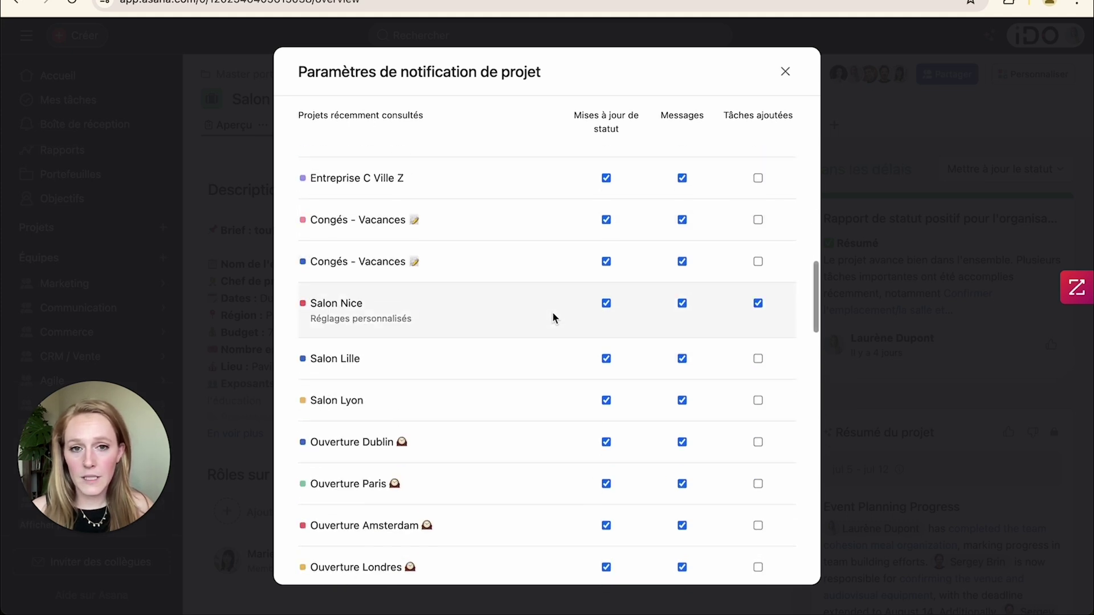
{"action": "left_click", "coordinate": [606, 303]}
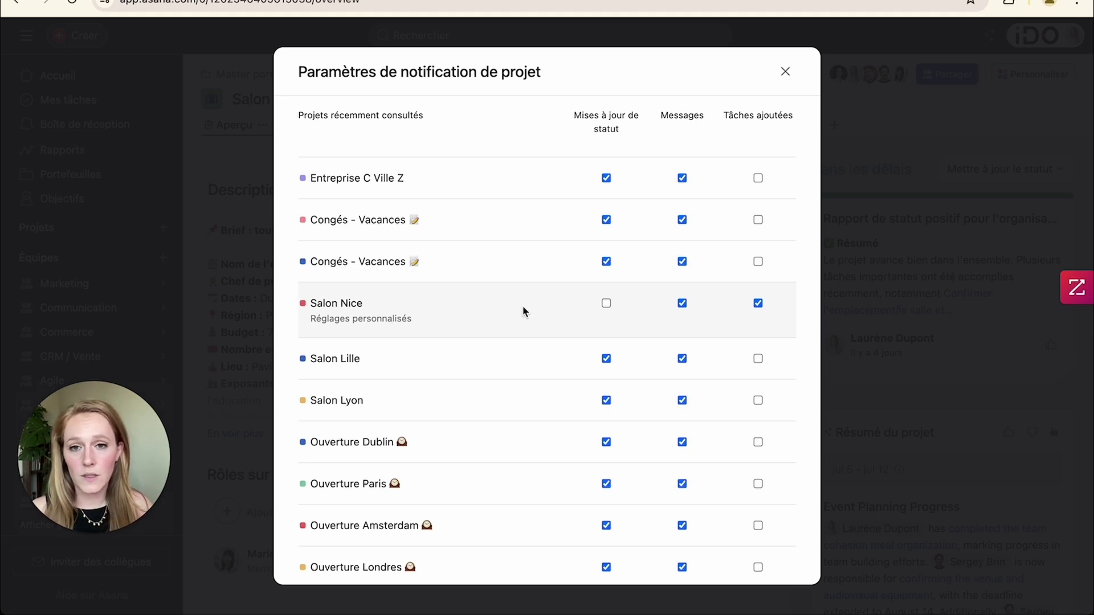
{"action": "key", "text": "Escape"}
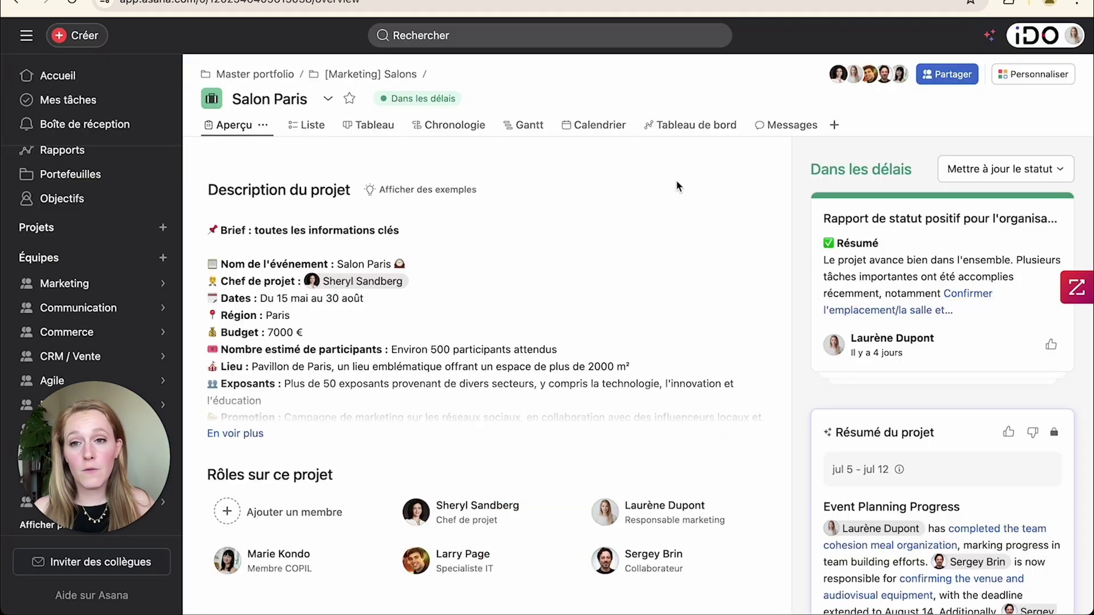
Open the Salon project template from the Marketing team's overview for editing
{"action": "left_click", "coordinate": [64, 283]}
{"action": "scroll", "coordinate": [234, 275], "scroll_direction": "down", "scroll_amount": 2}
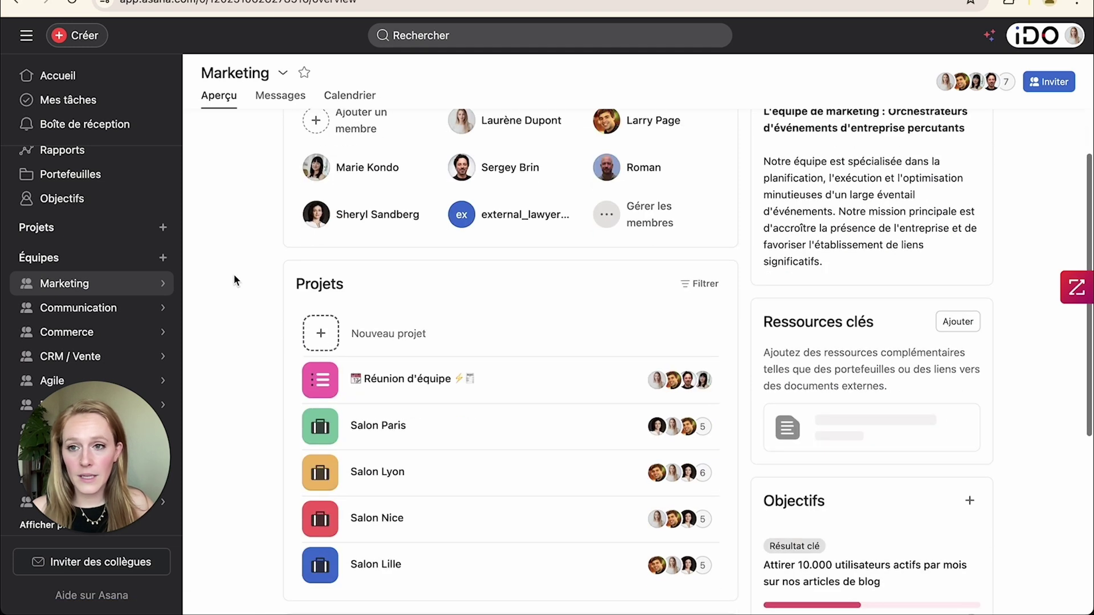
{"action": "scroll", "coordinate": [233, 274], "scroll_direction": "down", "scroll_amount": 5}
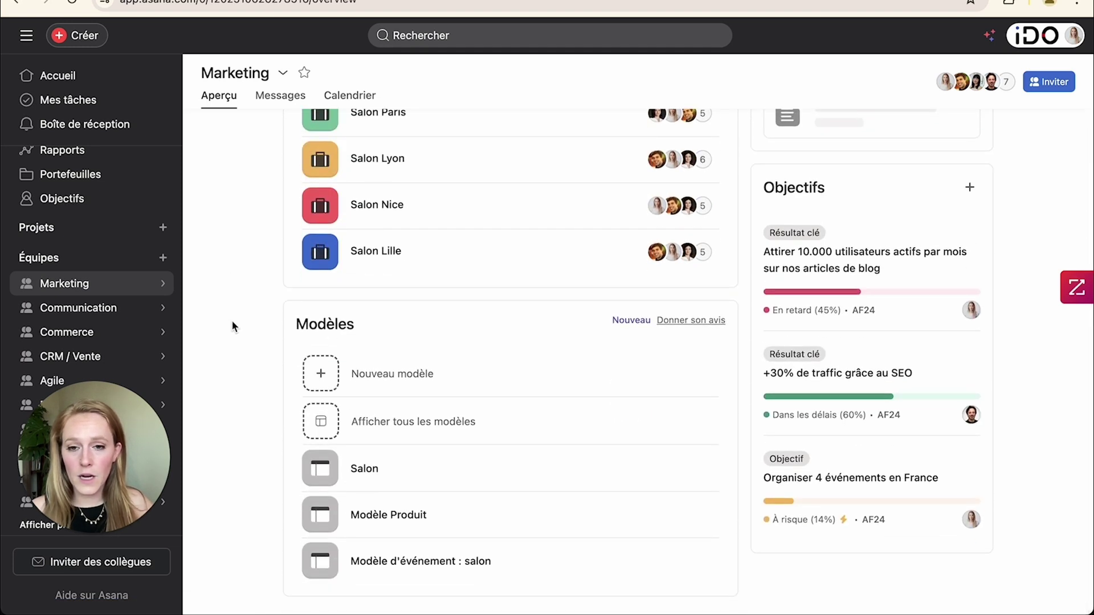
{"action": "left_click", "coordinate": [362, 473]}
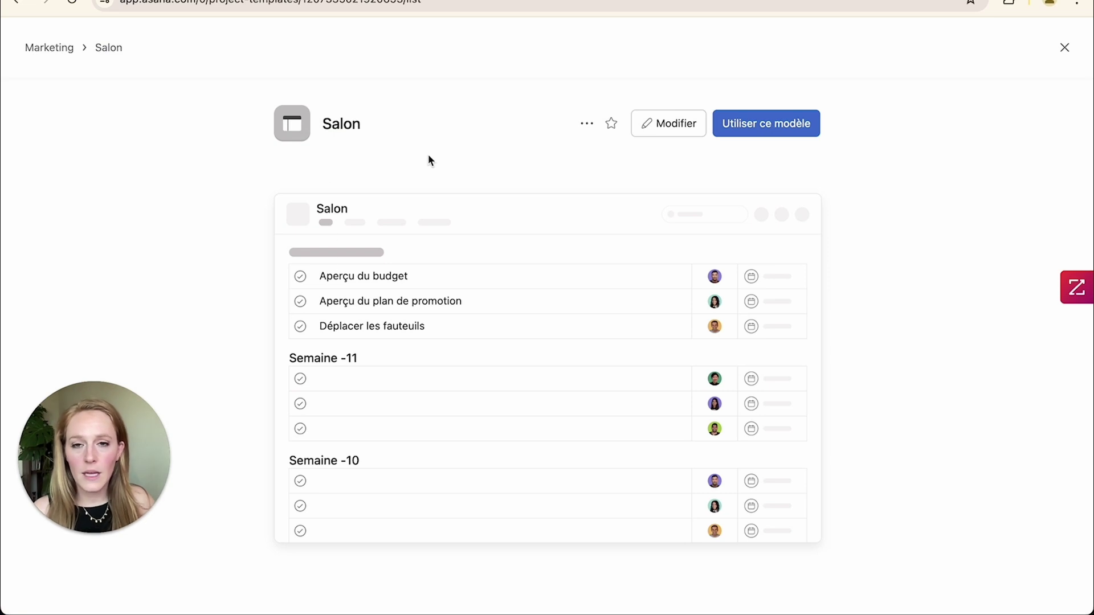
{"action": "left_click", "coordinate": [661, 125]}
Open the "Aperçu du budget" task in the Salon template and check its collaborators
{"action": "left_click", "coordinate": [456, 293]}
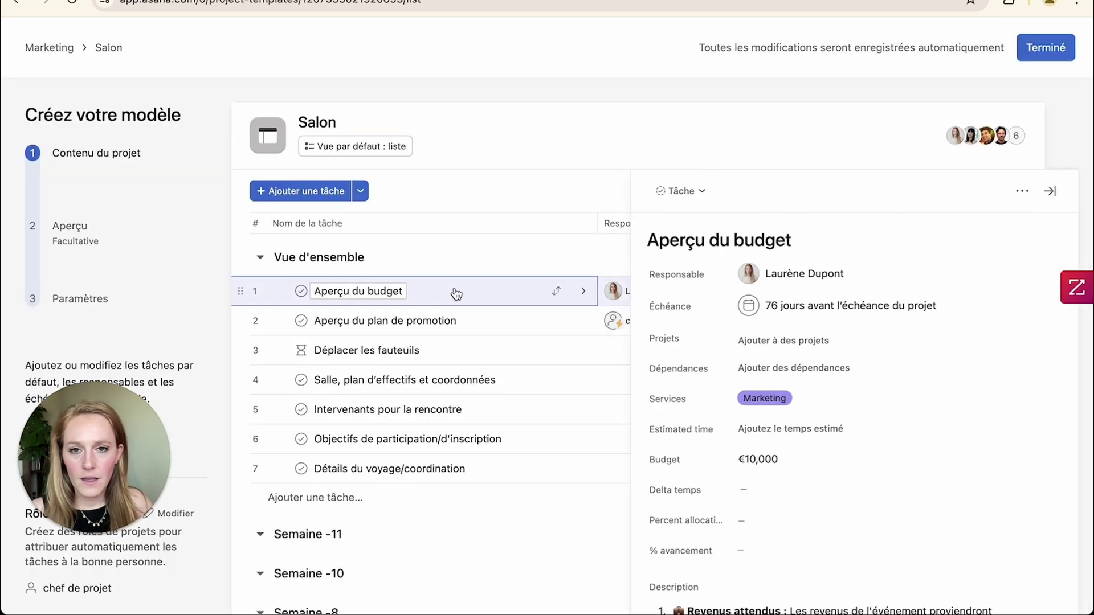
{"action": "scroll", "coordinate": [728, 296], "scroll_direction": "down", "scroll_amount": 10}
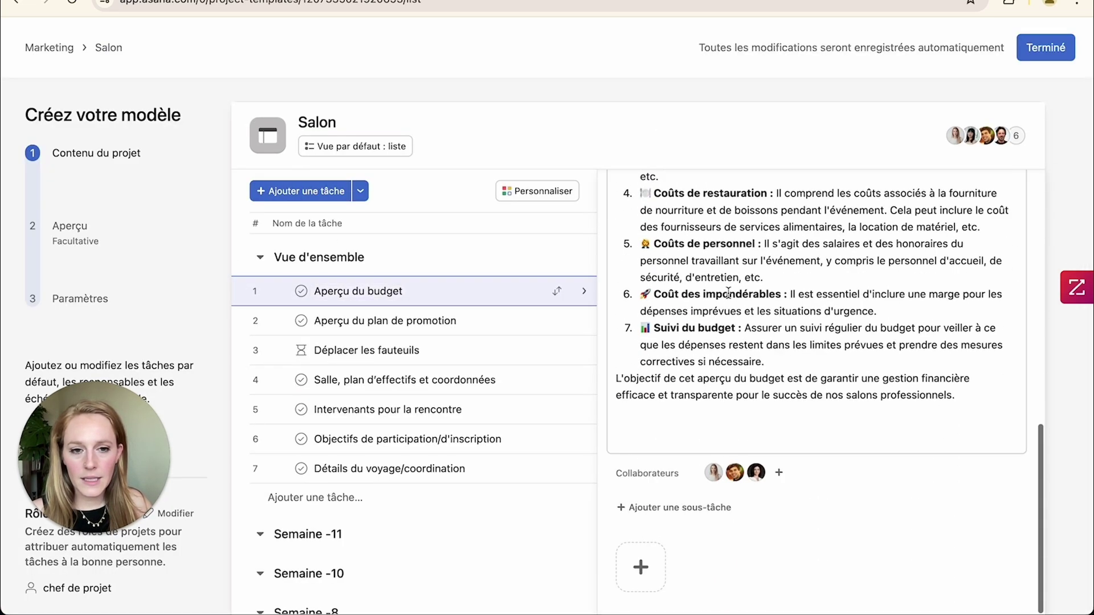
{"action": "mouse_move", "coordinate": [718, 482]}
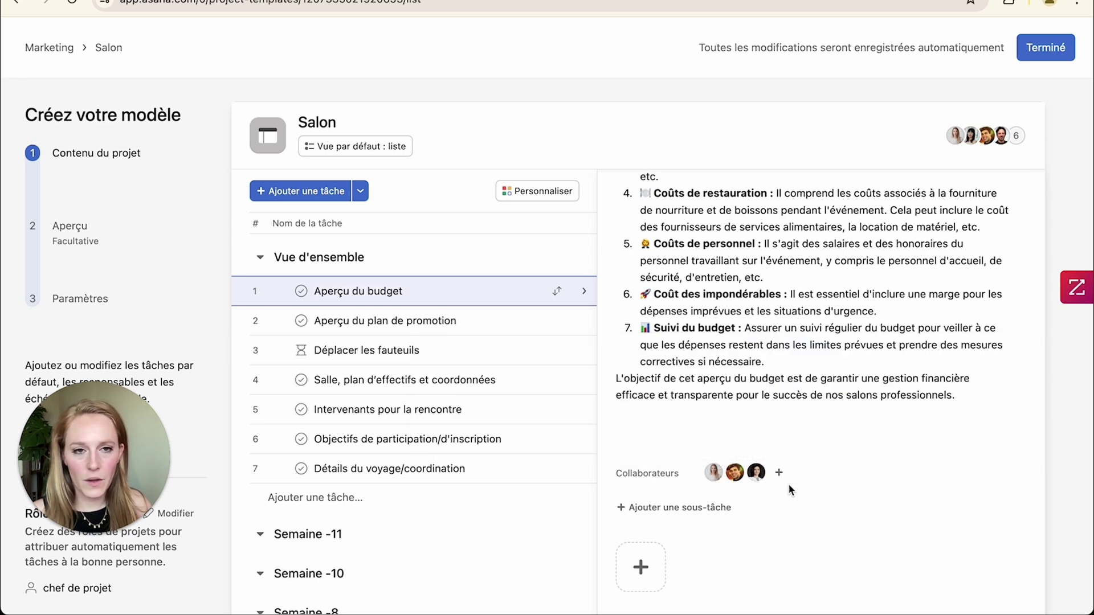
{"action": "scroll", "coordinate": [777, 408], "scroll_direction": "up", "scroll_amount": 10}
{"action": "scroll", "coordinate": [778, 405], "scroll_direction": "down", "scroll_amount": 10}
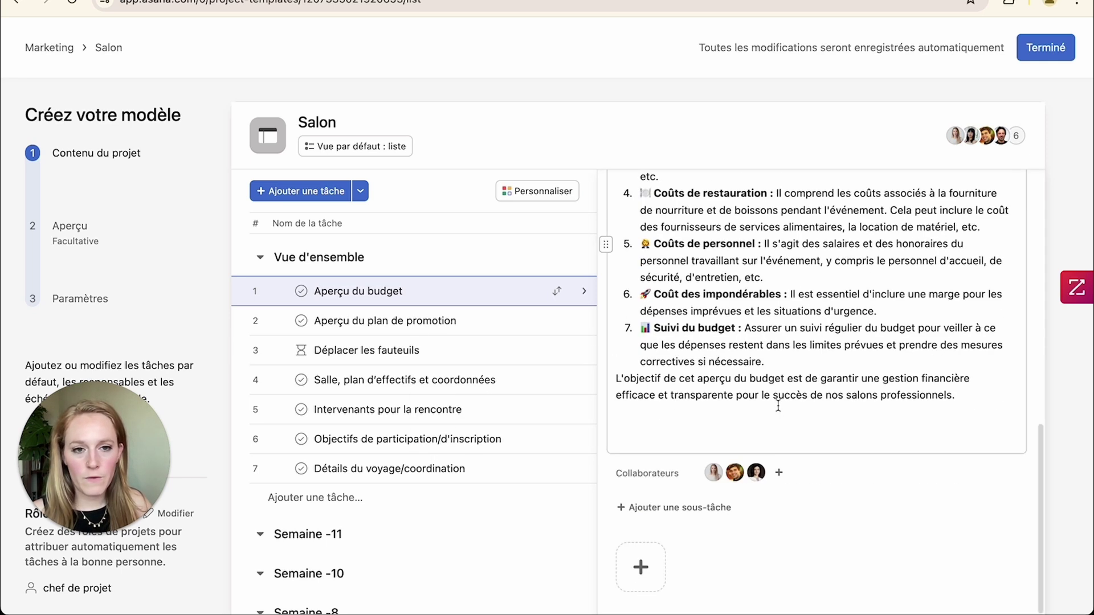
{"action": "mouse_move", "coordinate": [752, 473]}
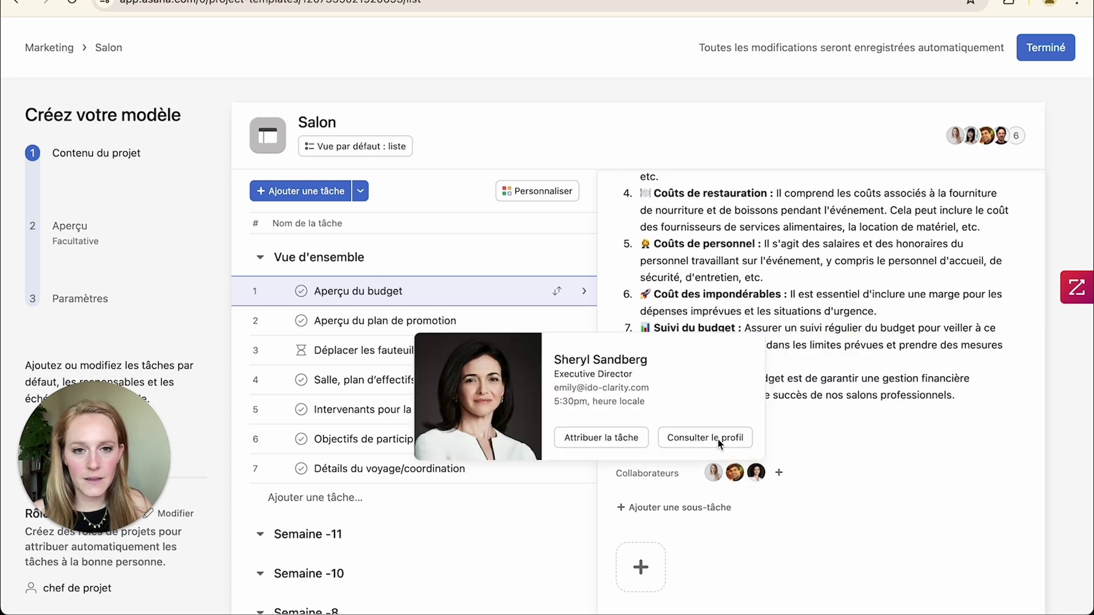
Check the collaborators of the template tasks from "Aperçu du plan de promotion" through "Intervenants pour la rencontre"
{"action": "left_click", "coordinate": [481, 320]}
{"action": "scroll", "coordinate": [687, 389], "scroll_direction": "down", "scroll_amount": 10}
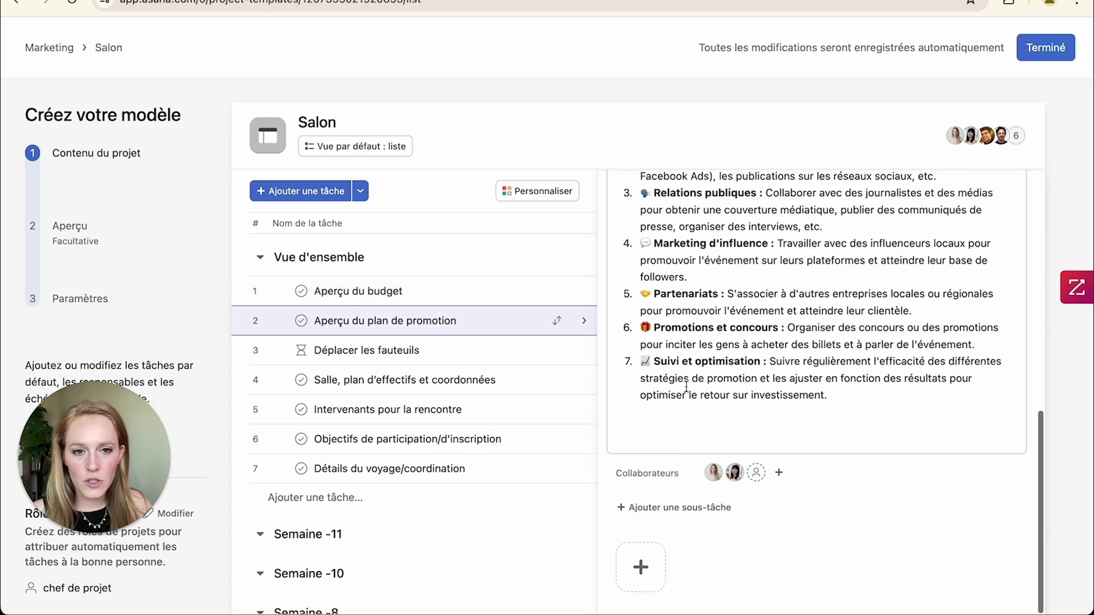
{"action": "mouse_move", "coordinate": [732, 482]}
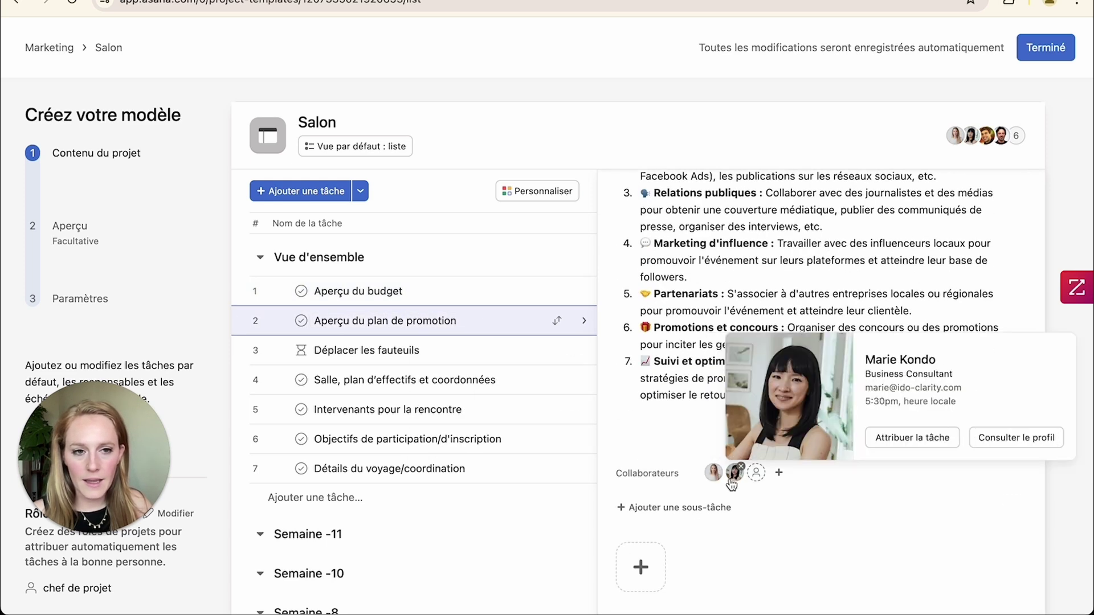
{"action": "left_click", "coordinate": [478, 351]}
{"action": "scroll", "coordinate": [692, 417], "scroll_direction": "down", "scroll_amount": 8}
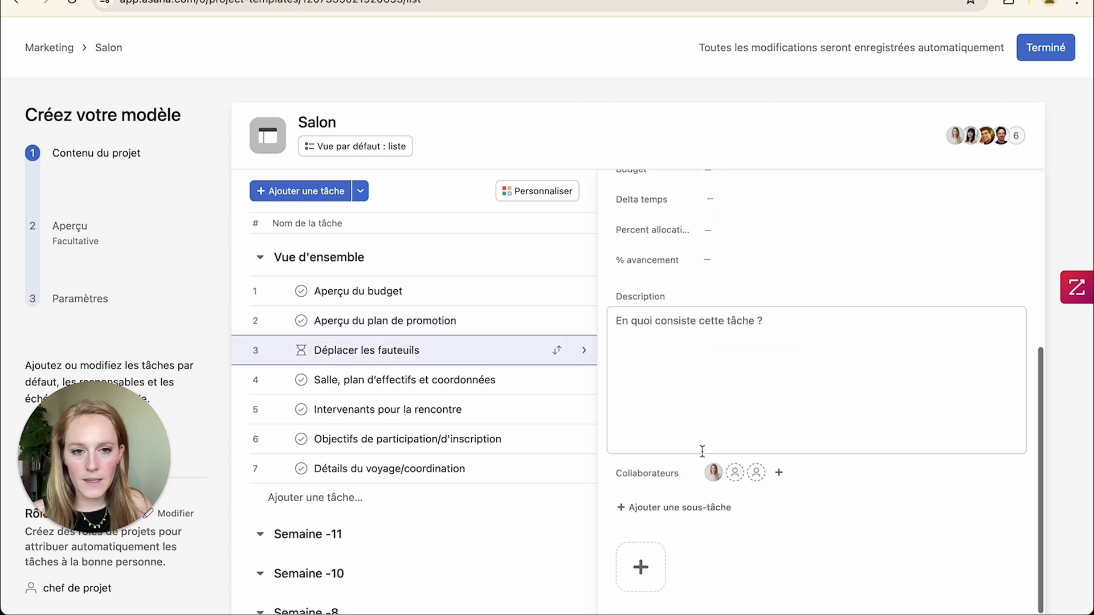
{"action": "left_click", "coordinate": [538, 385]}
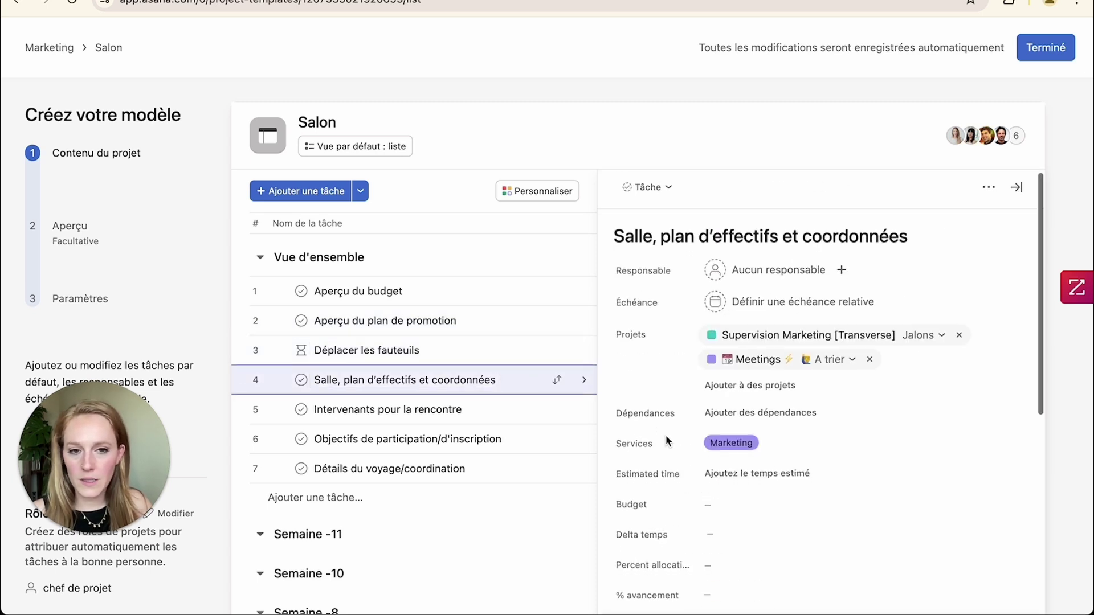
{"action": "scroll", "coordinate": [668, 441], "scroll_direction": "down", "scroll_amount": 5}
{"action": "left_click", "coordinate": [510, 417]}
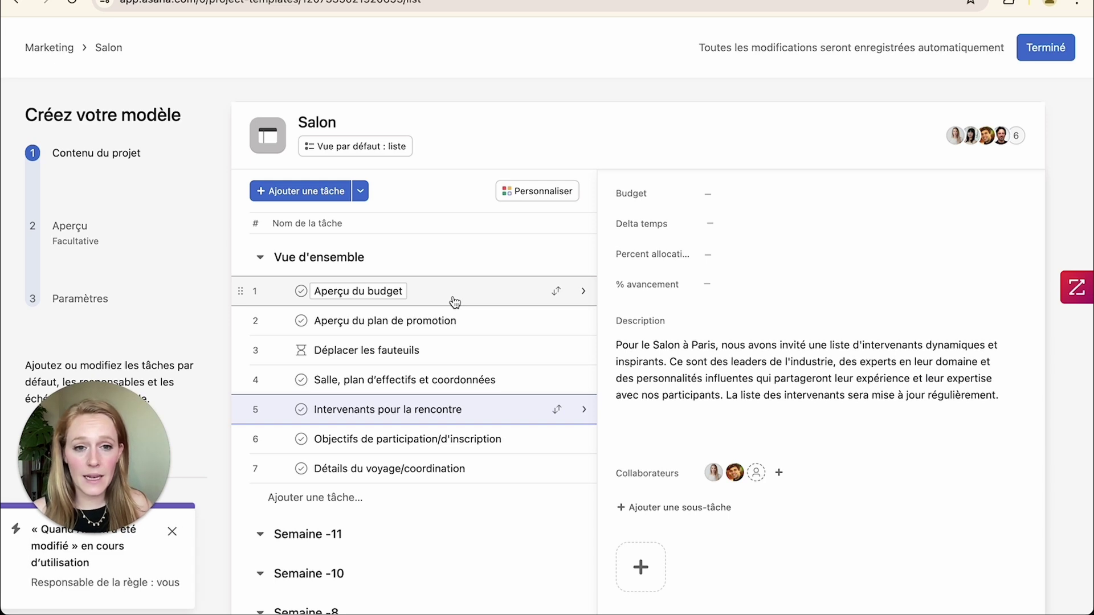
Recheck the collaborators of the "Aperçu du budget" and "Déplacer les fauteuils" template tasks, looking through the template's task list in between
{"action": "left_click", "coordinate": [485, 300]}
{"action": "scroll", "coordinate": [722, 488], "scroll_direction": "down", "scroll_amount": 10}
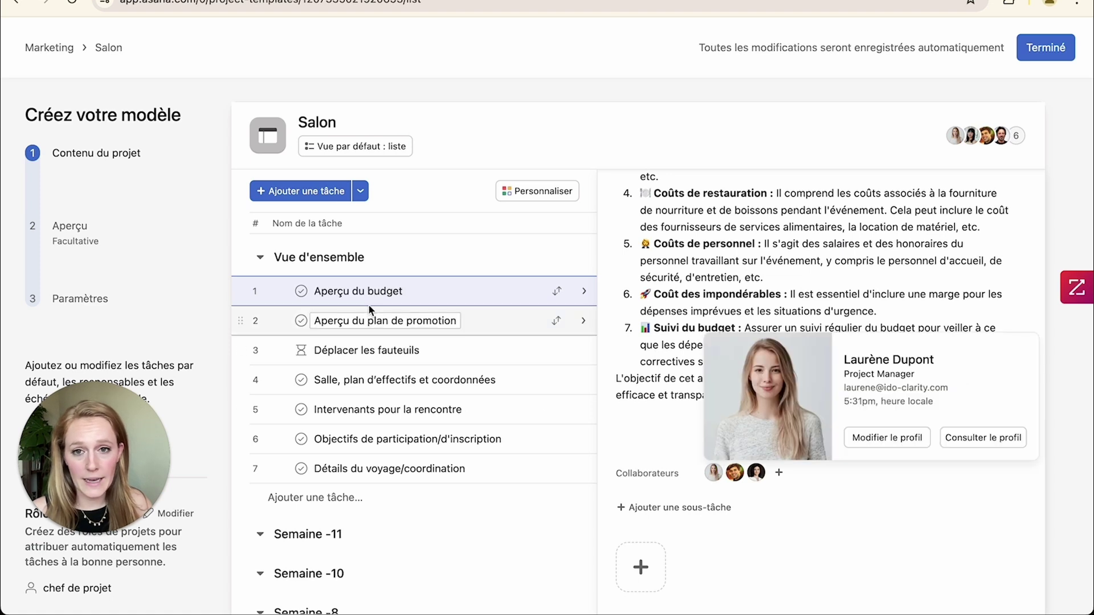
{"action": "scroll", "coordinate": [436, 324], "scroll_direction": "down", "scroll_amount": 20}
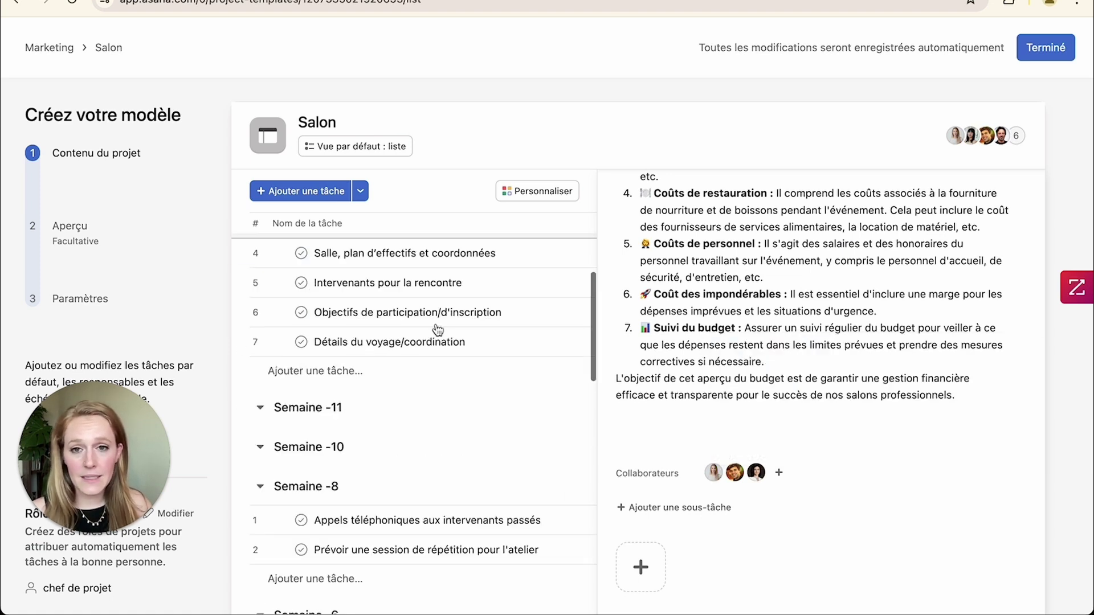
{"action": "scroll", "coordinate": [436, 323], "scroll_direction": "up", "scroll_amount": 20}
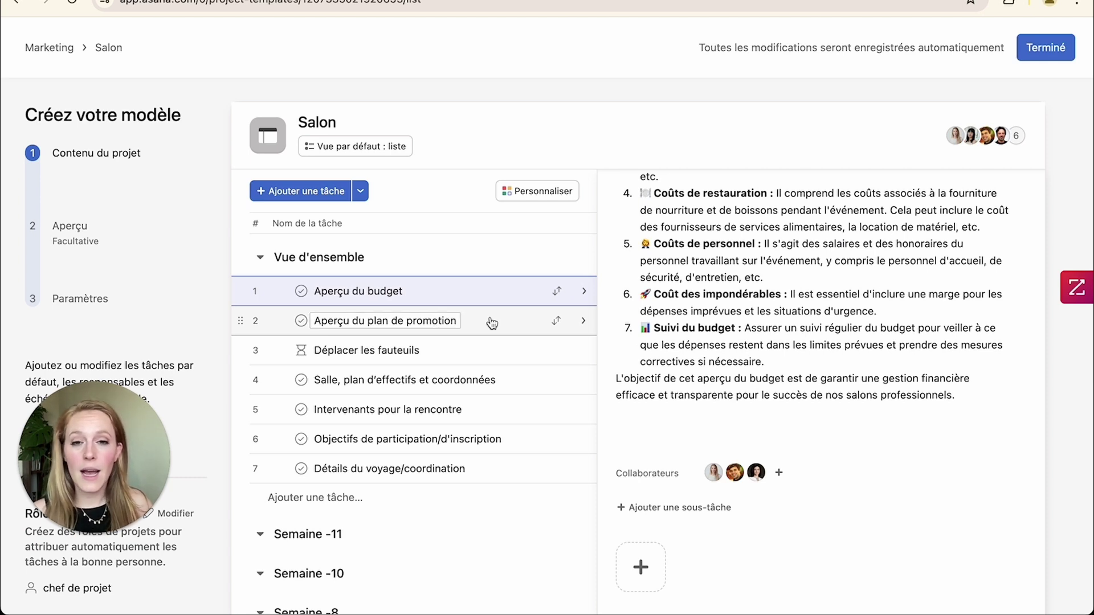
{"action": "left_click", "coordinate": [491, 350]}
{"action": "scroll", "coordinate": [718, 374], "scroll_direction": "down", "scroll_amount": 5}
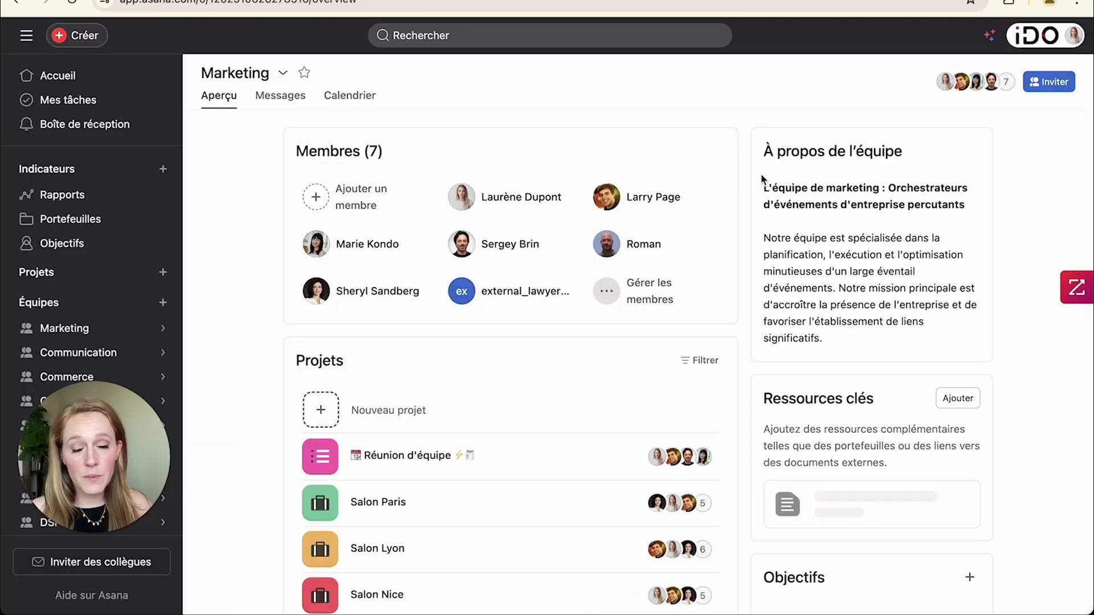
Go from the Marketing team overview to the "Accueil" home page
{"action": "mouse_move", "coordinate": [562, 199]}
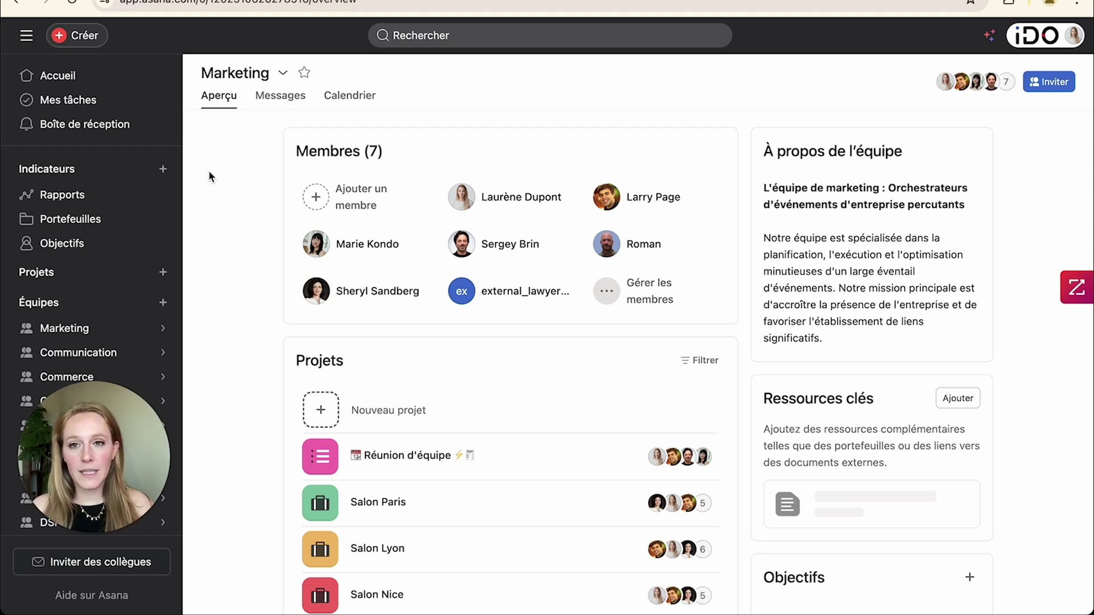
{"action": "left_click", "coordinate": [86, 79]}
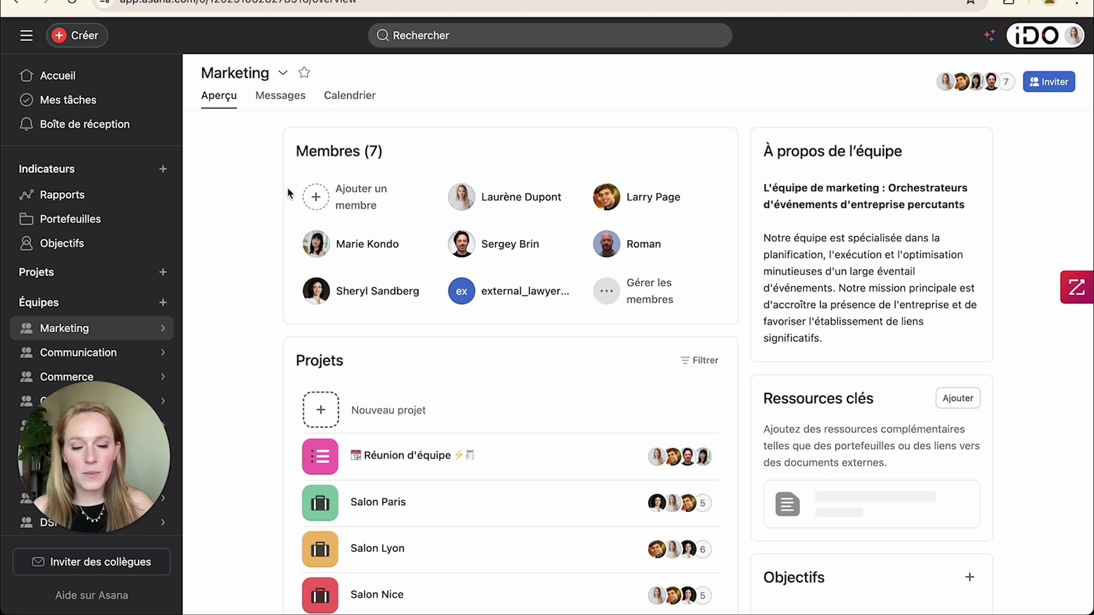
{"action": "left_click", "coordinate": [41, 84]}
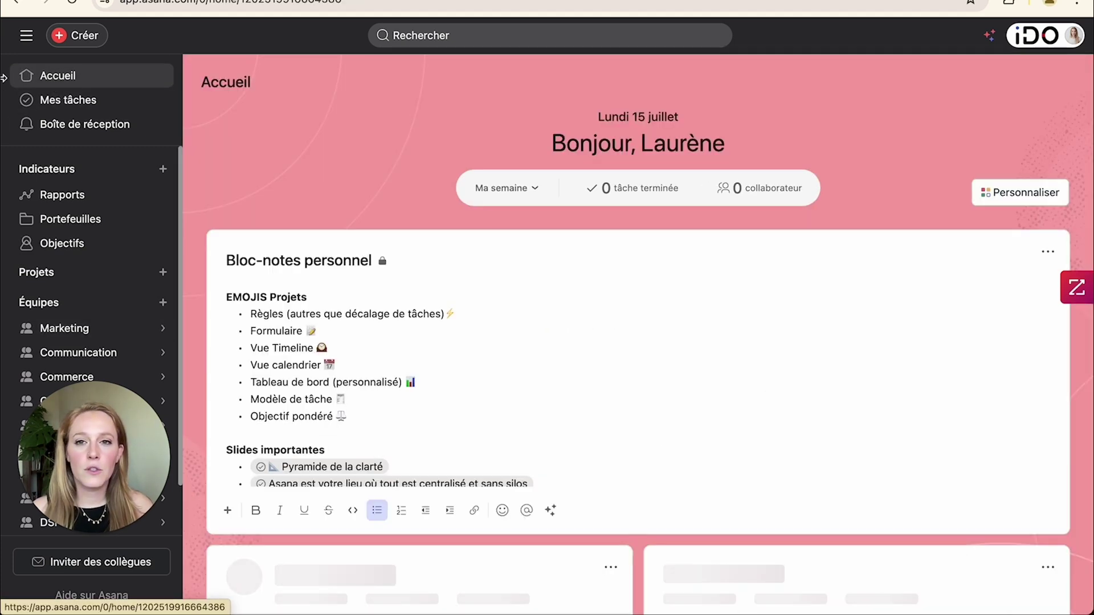